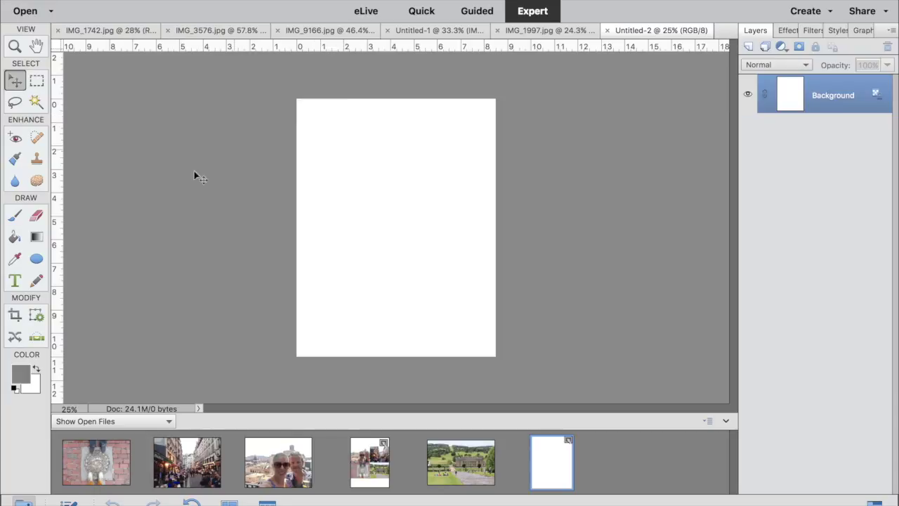
Draw a 7 x 7 in circle with the Ellipse tool and move it to the middle of the page
{"action": "left_click", "coordinate": [37, 261]}
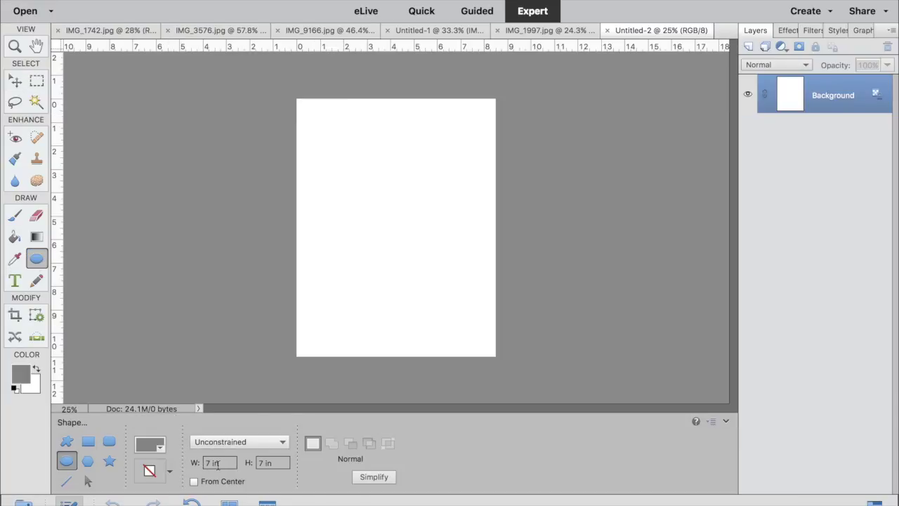
{"action": "left_click", "coordinate": [279, 463]}
{"action": "key", "text": "shift+Tab"}
{"action": "left_click", "coordinate": [375, 195]}
{"action": "left_click", "coordinate": [13, 83]}
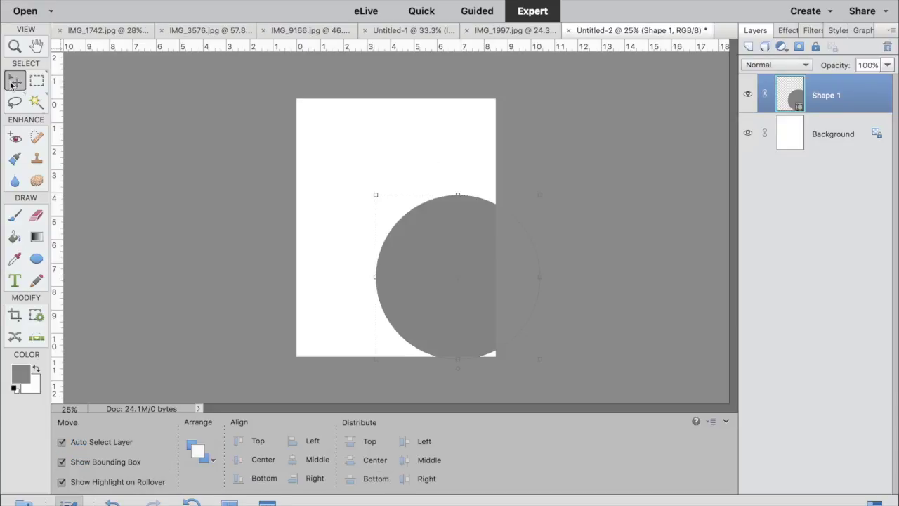
{"action": "left_click_drag", "start_coordinate": [427, 231], "coordinate": [372, 177]}
Add guides horizontally and vertically through the circle's centre and along its left, right, top and bottom edges
{"action": "left_click_drag", "start_coordinate": [62, 146], "coordinate": [396, 162]}
{"action": "left_click_drag", "start_coordinate": [377, 48], "coordinate": [383, 221]}
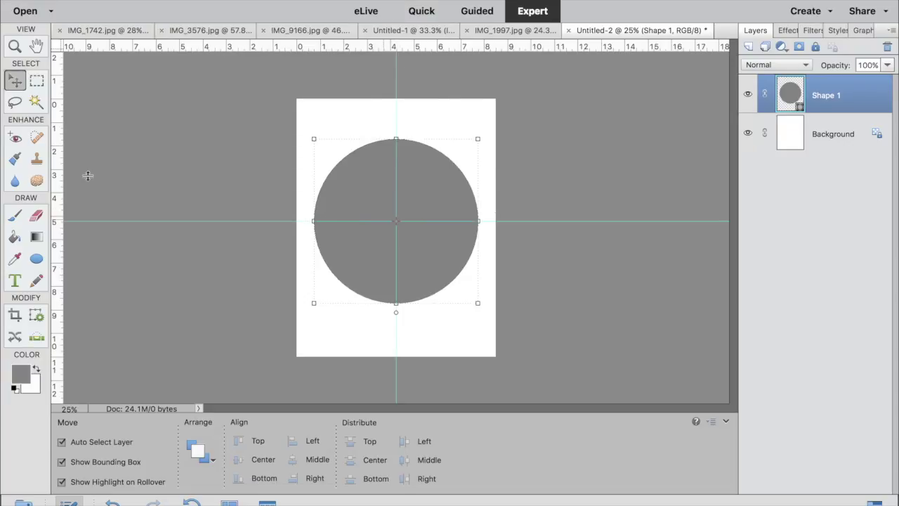
{"action": "left_click_drag", "start_coordinate": [62, 172], "coordinate": [314, 174]}
{"action": "left_click_drag", "start_coordinate": [59, 157], "coordinate": [478, 178]}
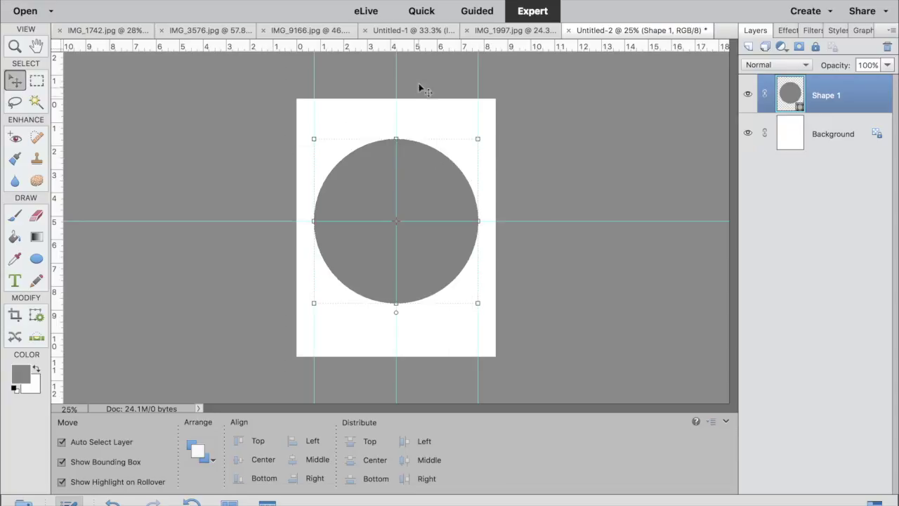
{"action": "left_click_drag", "start_coordinate": [426, 48], "coordinate": [425, 138]}
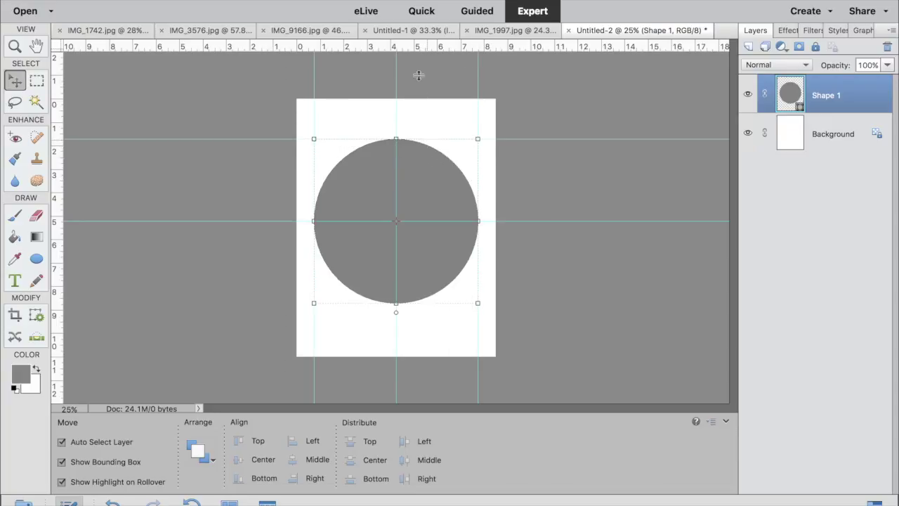
{"action": "left_click_drag", "start_coordinate": [417, 48], "coordinate": [417, 302]}
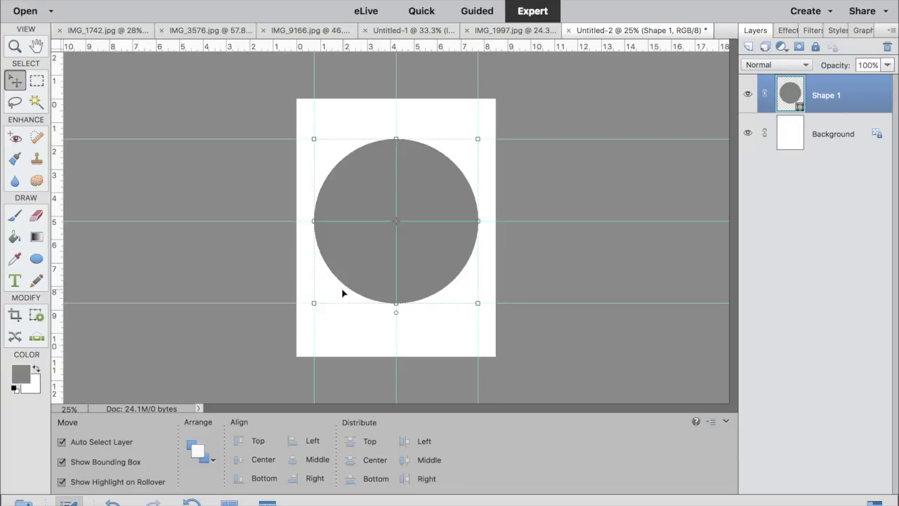
Add IMG_9166.jpg to the page, scale it to 54.94% and align it in the circle's upper-left quadrant
{"action": "left_click", "coordinate": [23, 502]}
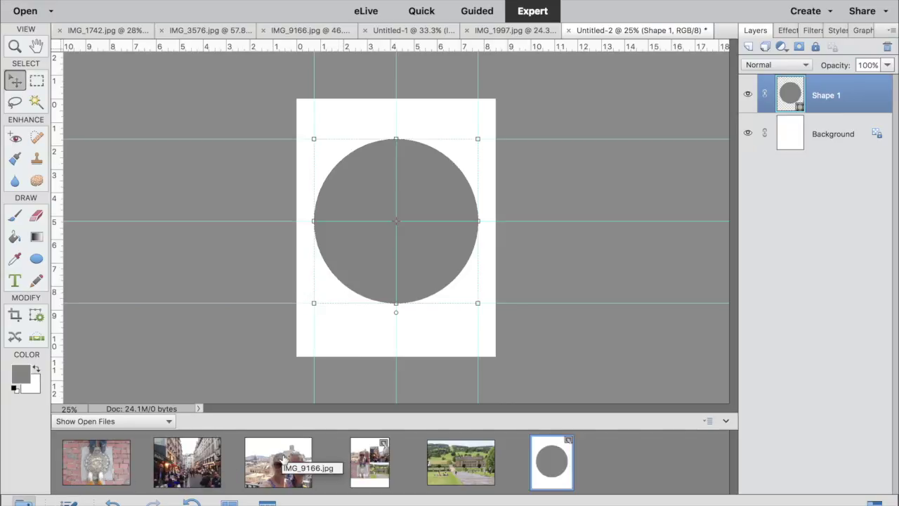
{"action": "left_click_drag", "start_coordinate": [283, 460], "coordinate": [275, 104]}
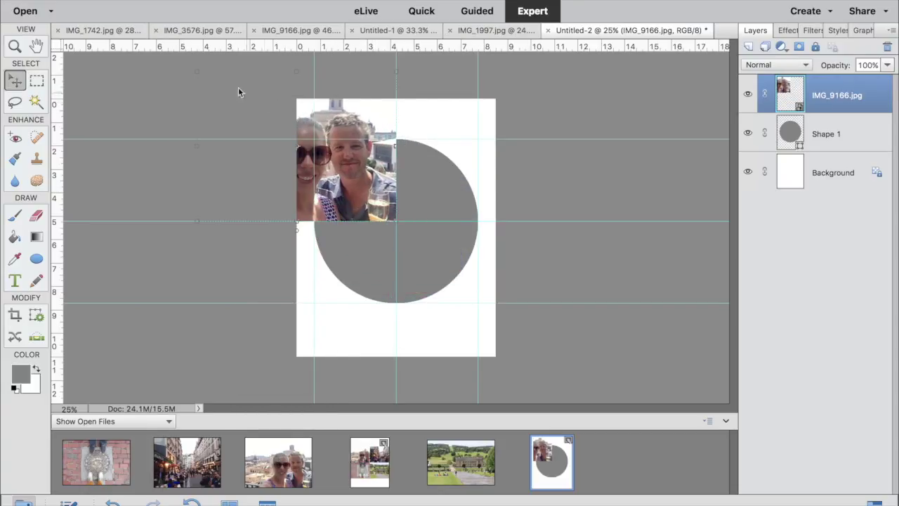
{"action": "left_click_drag", "start_coordinate": [196, 72], "coordinate": [285, 143]}
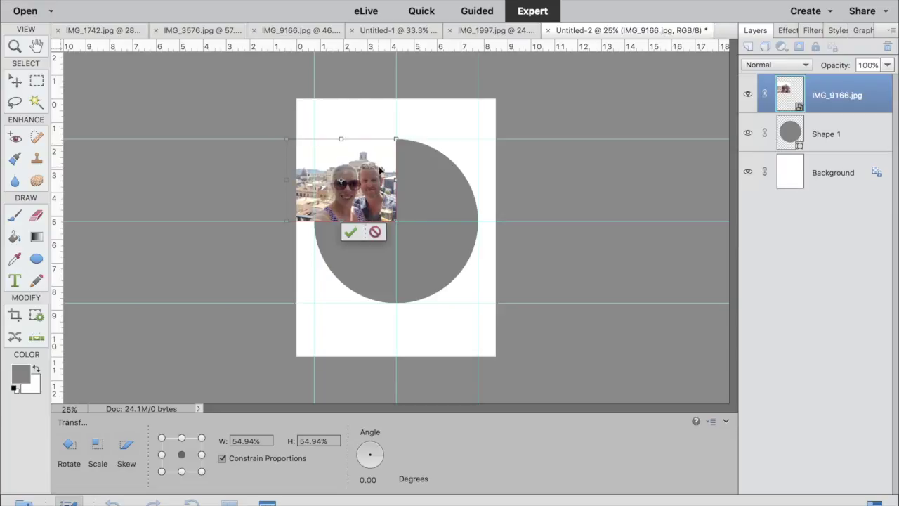
{"action": "key", "text": "ctrl+="}
{"action": "scroll", "coordinate": [379, 170], "scroll_direction": "up", "scroll_amount": 3}
{"action": "left_click_drag", "start_coordinate": [375, 194], "coordinate": [391, 193]}
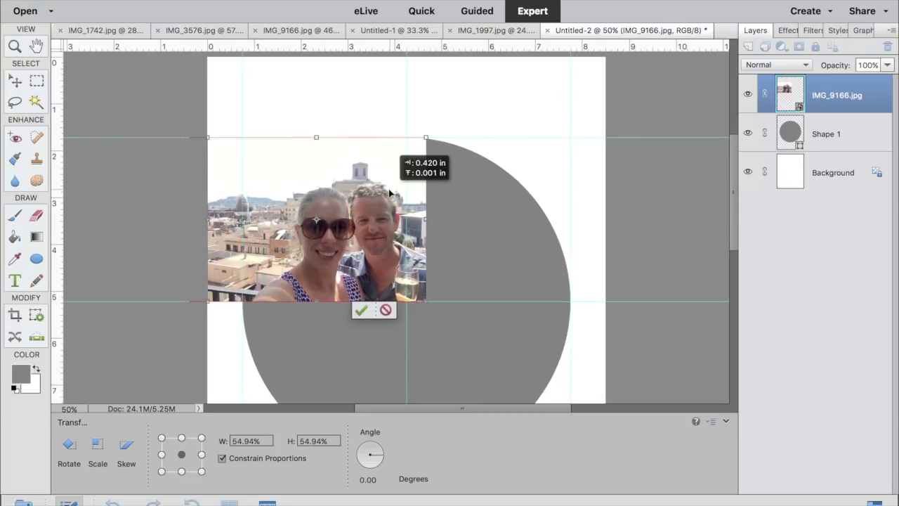
{"action": "left_click_drag", "start_coordinate": [394, 192], "coordinate": [400, 193]}
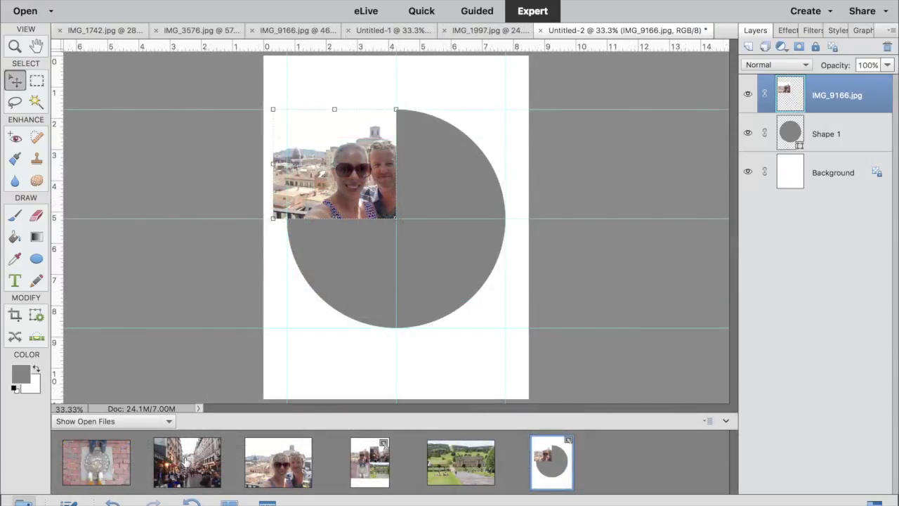
Add IMG_3576.jpg, snap it to the circle's lower-right quadrant and scale it to 68.39%
{"action": "left_click_drag", "start_coordinate": [187, 462], "coordinate": [454, 282]}
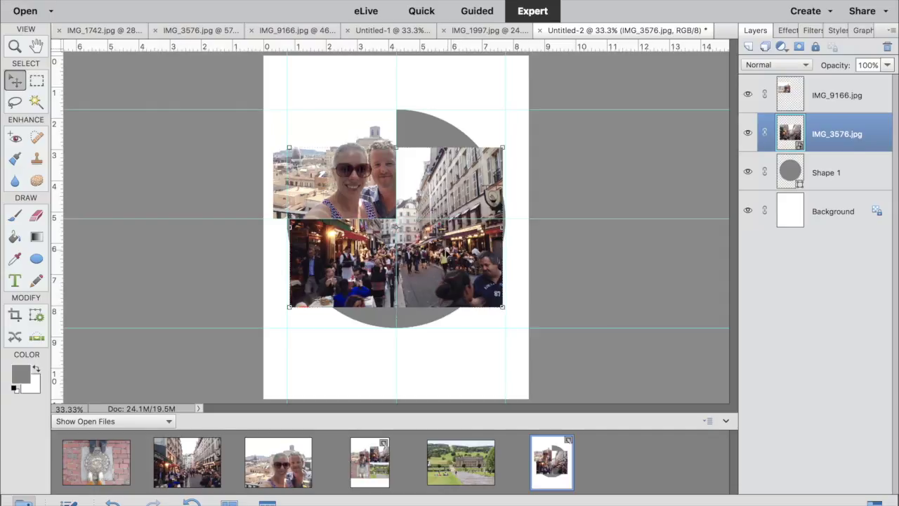
{"action": "left_click_drag", "start_coordinate": [422, 243], "coordinate": [520, 311]}
{"action": "left_click_drag", "start_coordinate": [608, 379], "coordinate": [540, 333]}
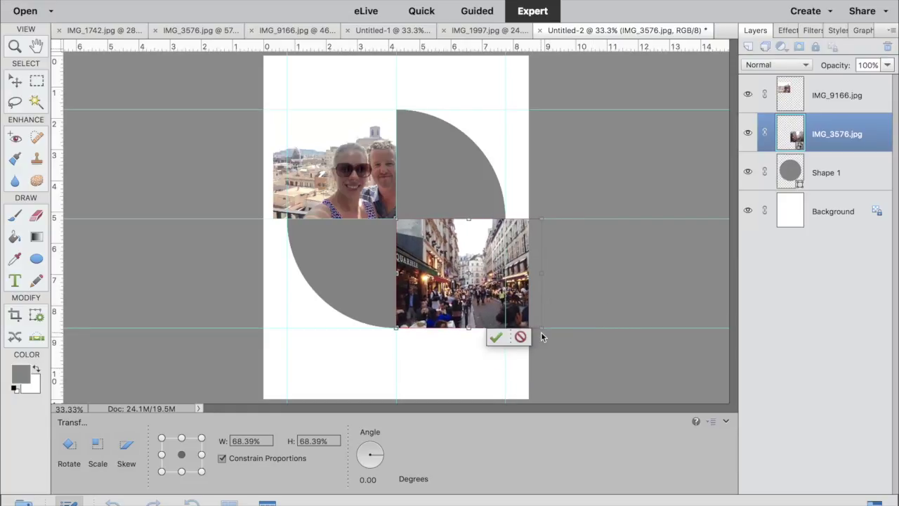
{"action": "left_click", "coordinate": [496, 338]}
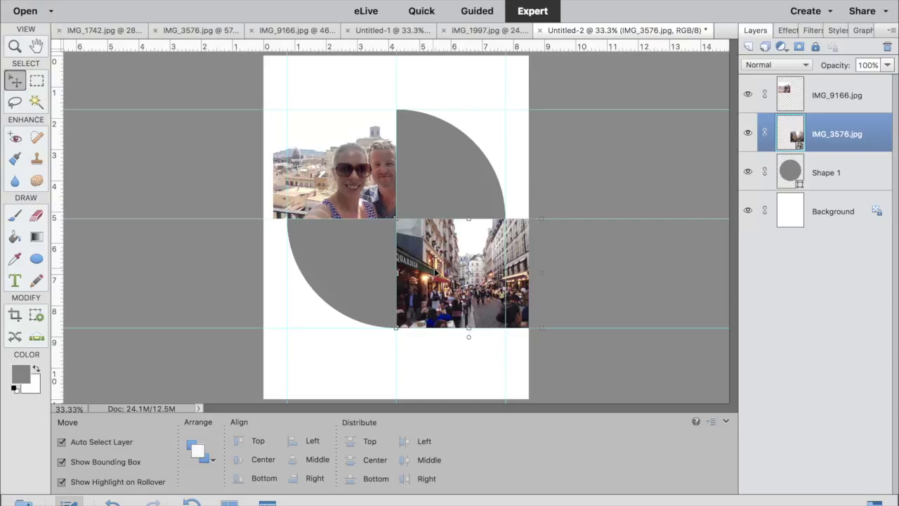
Add IMG_1742.jpg, snap it to the circle's lower-left quadrant and scale it to 61.72%
{"action": "key", "text": "super+plus"}
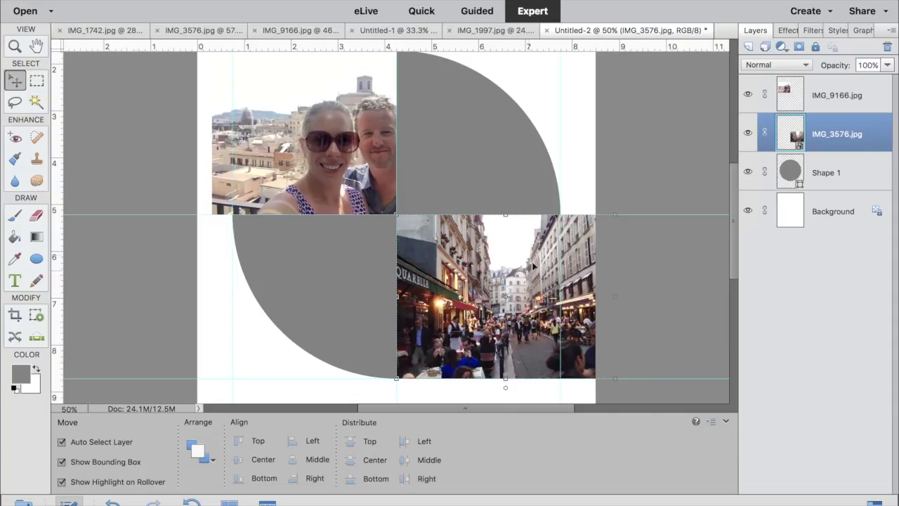
{"action": "scroll", "coordinate": [445, 386], "scroll_direction": "down", "scroll_amount": 2}
{"action": "scroll", "coordinate": [445, 386], "scroll_direction": "down", "scroll_amount": 3}
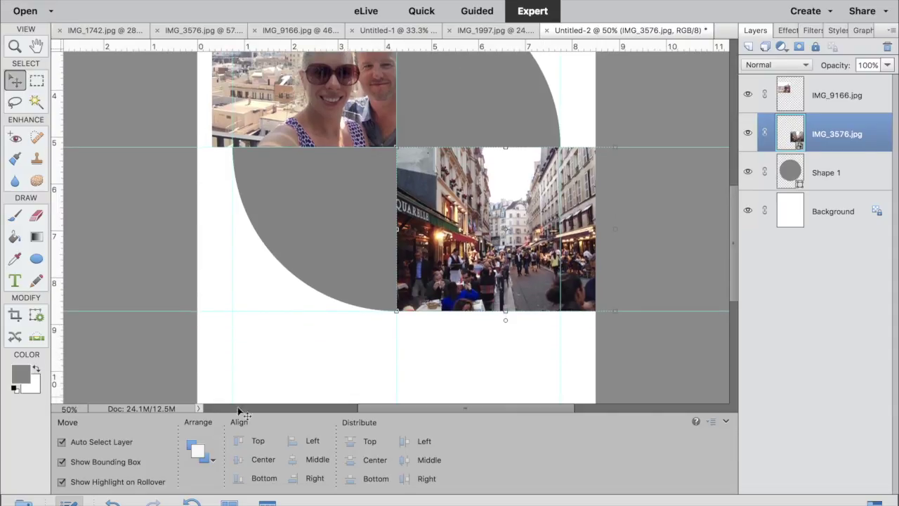
{"action": "left_click", "coordinate": [24, 503]}
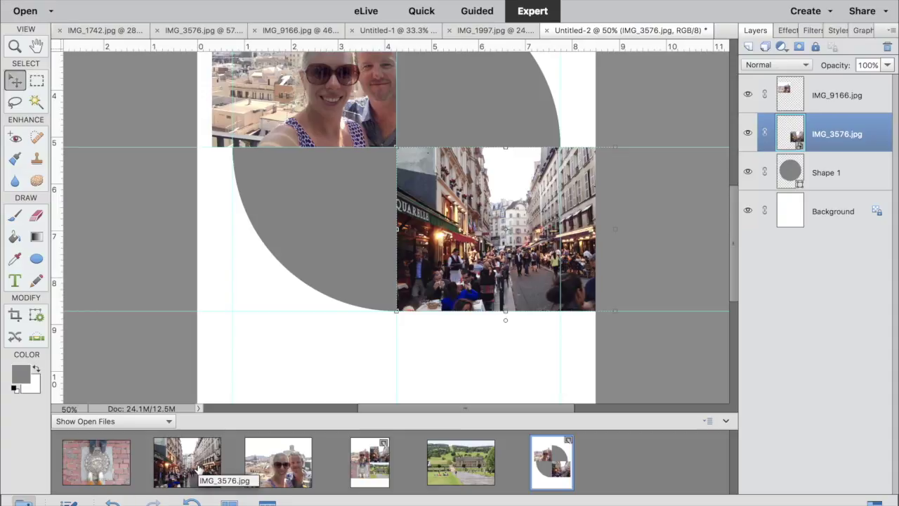
{"action": "left_click_drag", "start_coordinate": [121, 467], "coordinate": [305, 249]}
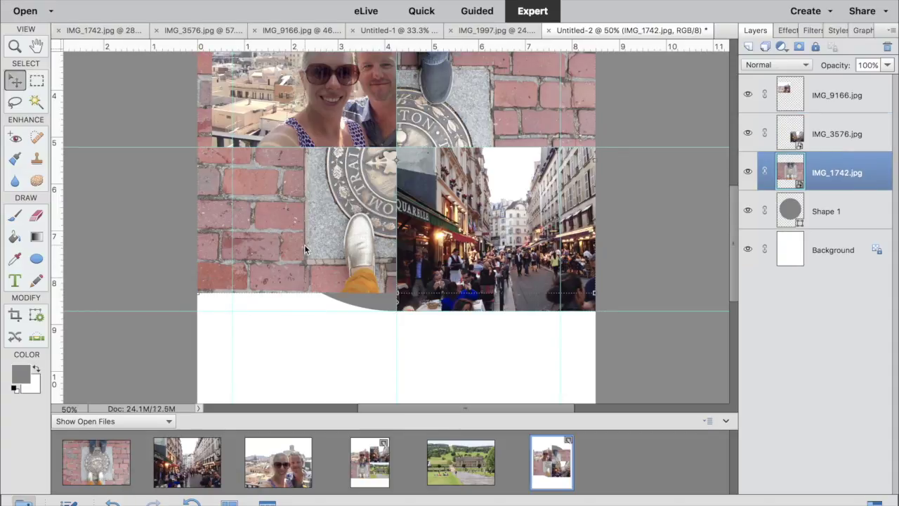
{"action": "key", "text": "ctrl+equal"}
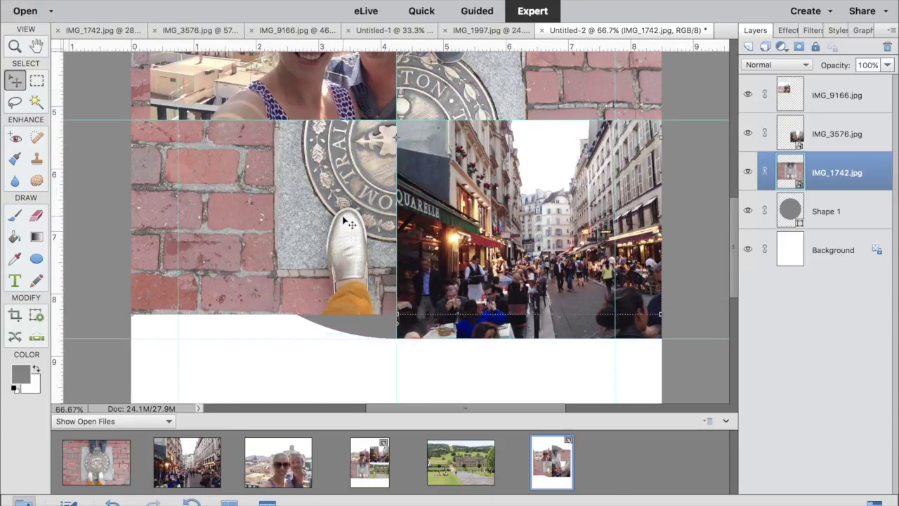
{"action": "key", "text": "ctrl+minus"}
{"action": "key", "text": "ctrl+minus"}
{"action": "left_click_drag", "start_coordinate": [333, 271], "coordinate": [216, 325]}
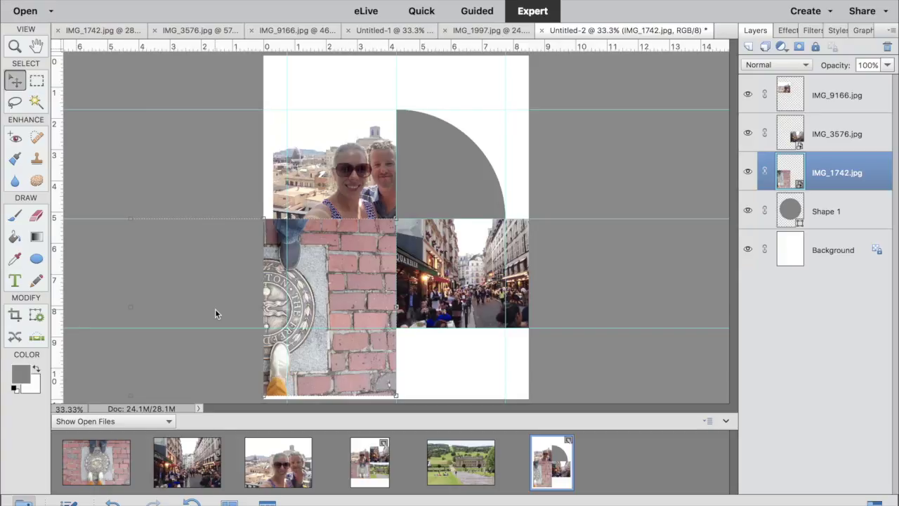
{"action": "key", "text": "ctrl+minus"}
{"action": "left_click_drag", "start_coordinate": [201, 356], "coordinate": [282, 316]}
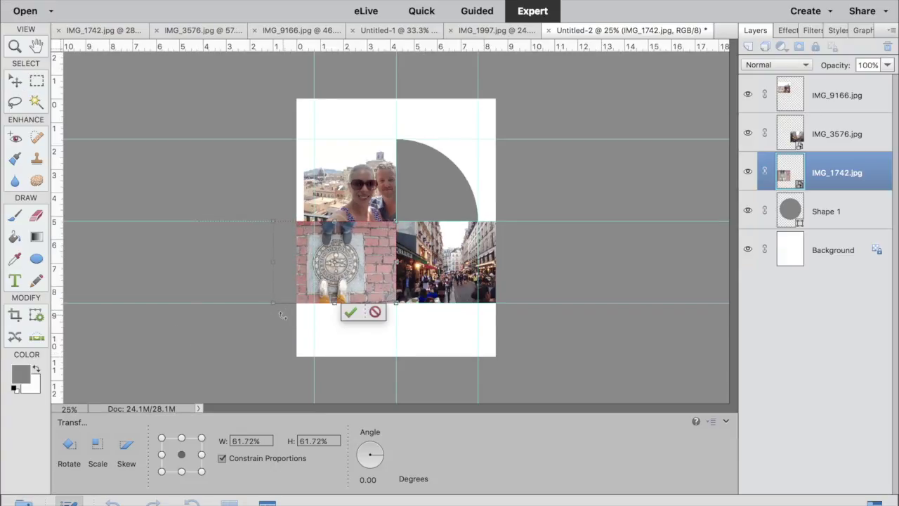
Shift IMG_1742.jpg about 1 in to the right to centre the medallion in its quadrant, and apply the transformation
{"action": "key", "text": "ctrl+plus"}
{"action": "key", "text": "ctrl+plus"}
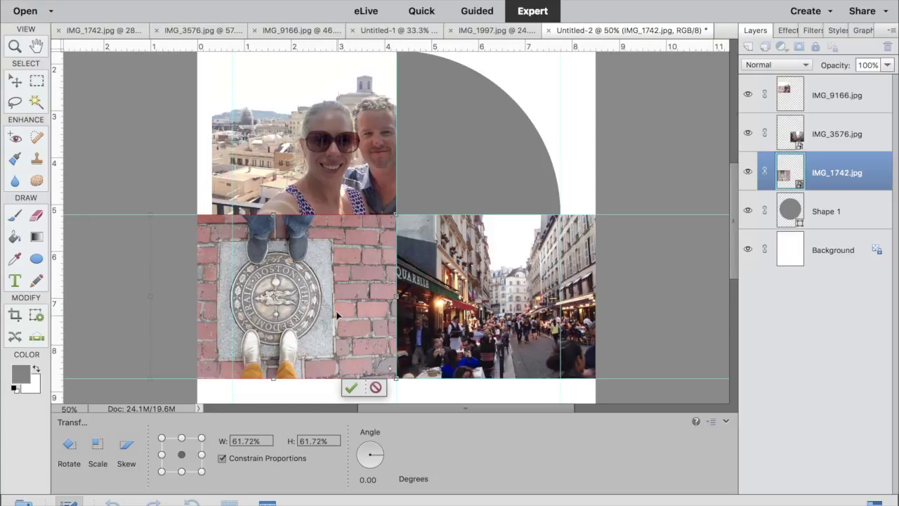
{"action": "left_click_drag", "start_coordinate": [334, 304], "coordinate": [377, 304]}
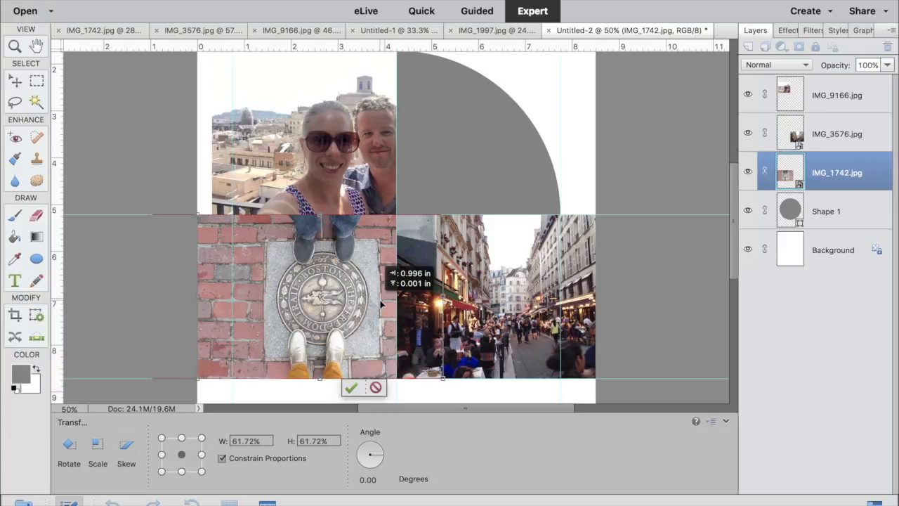
{"action": "left_click_drag", "start_coordinate": [384, 304], "coordinate": [383, 304]}
{"action": "mouse_move", "coordinate": [344, 270]}
{"action": "left_mouse_down"}
{"action": "mouse_move", "coordinate": [358, 270]}
{"action": "mouse_move", "coordinate": [348, 271]}
{"action": "left_mouse_up"}
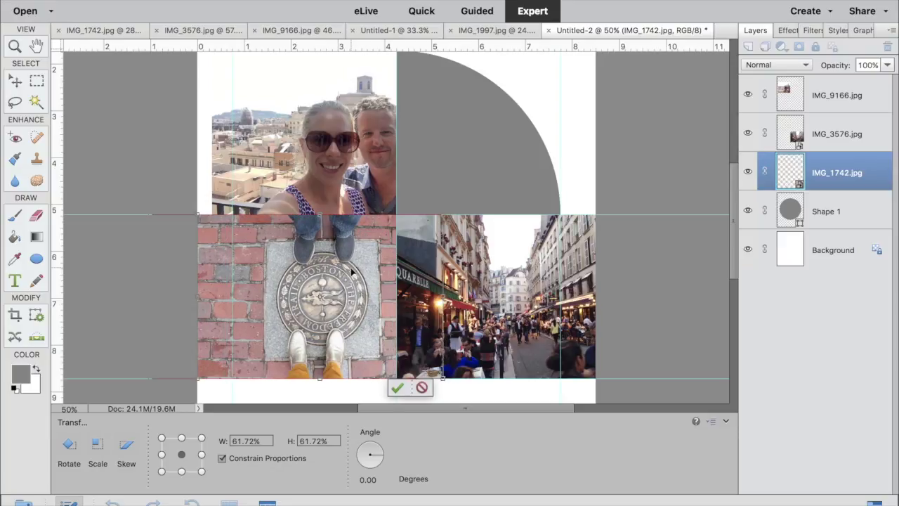
{"action": "left_click", "coordinate": [397, 387]}
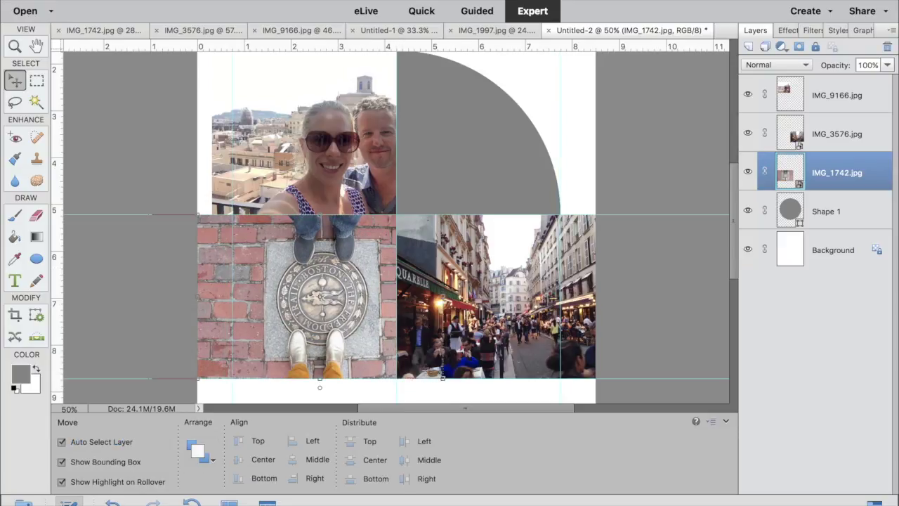
Add IMG_1997.jpg, snap it to the circle's upper-right quadrant and scale it to 61.70%
{"action": "left_click", "coordinate": [23, 501]}
{"action": "left_click_drag", "start_coordinate": [462, 466], "coordinate": [451, 142]}
{"action": "key", "text": "ctrl+minus"}
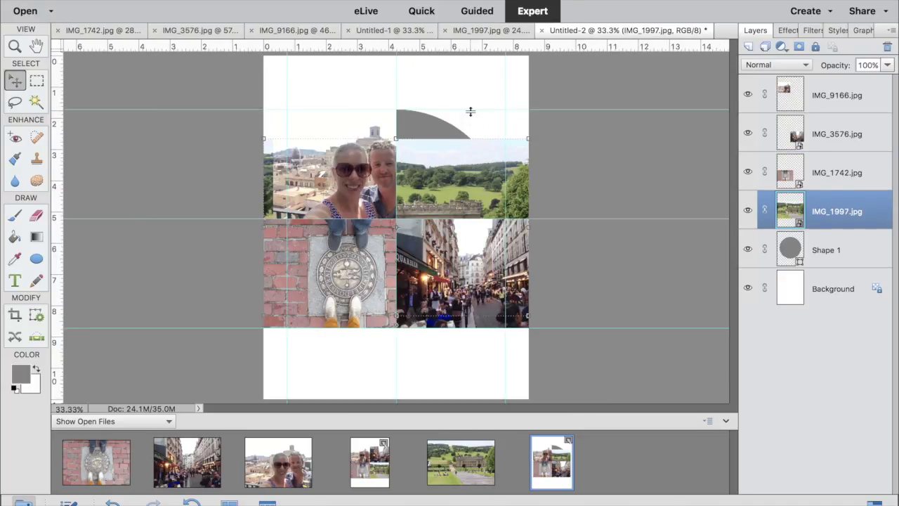
{"action": "left_click_drag", "start_coordinate": [428, 186], "coordinate": [525, 121]}
{"action": "left_click_drag", "start_coordinate": [421, 167], "coordinate": [455, 133]}
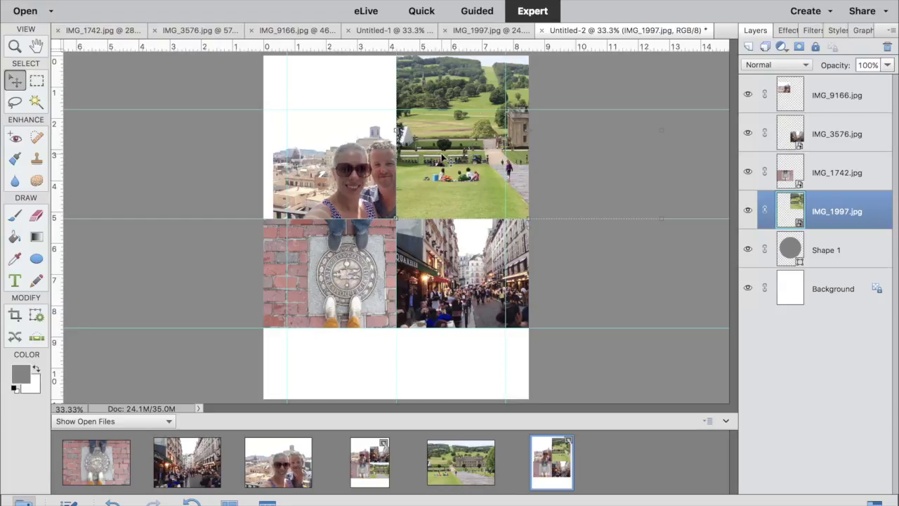
{"action": "key", "text": "ctrl+minus"}
{"action": "left_click_drag", "start_coordinate": [595, 88], "coordinate": [518, 136]}
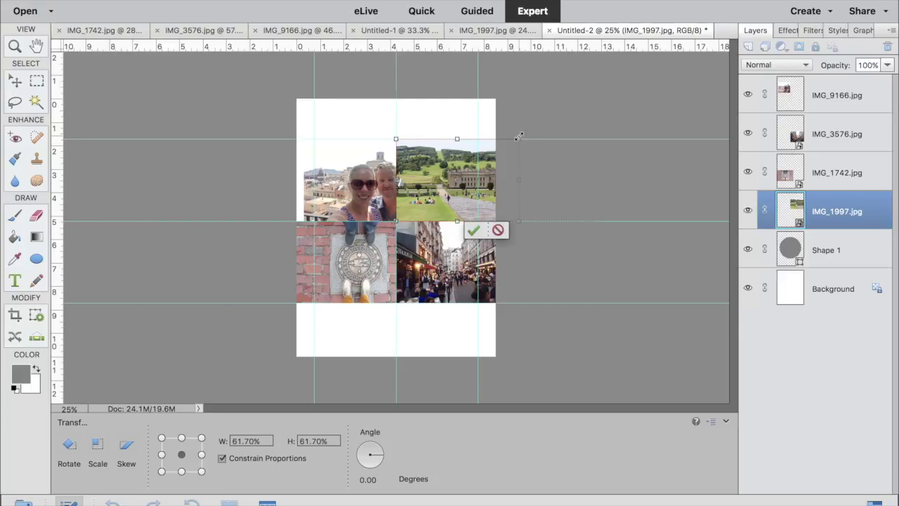
{"action": "left_click", "coordinate": [473, 230]}
Shift IMG_1997.jpg a little over 1 in to the left so the building sits within the upper-right quadrant
{"action": "key", "text": "ctrl+plus"}
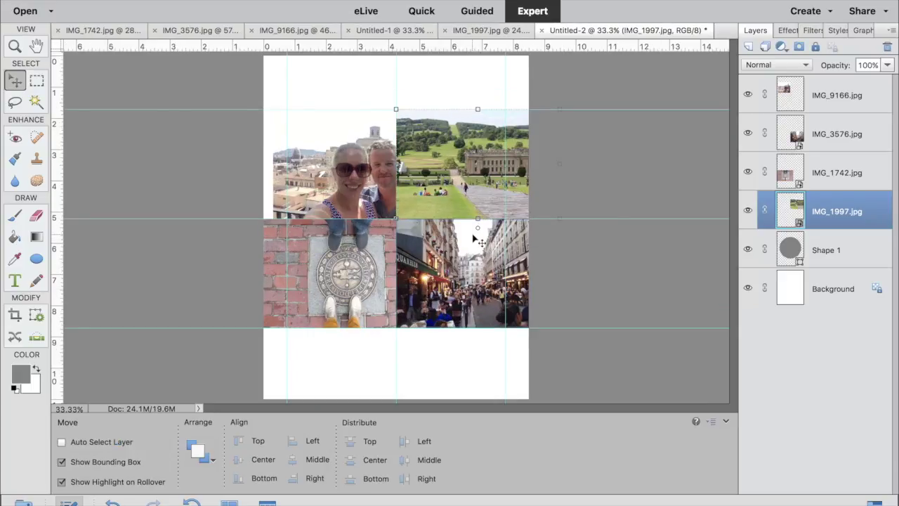
{"action": "key", "text": "ctrl+plus"}
{"action": "scroll", "coordinate": [483, 188], "scroll_direction": "up", "scroll_amount": 2}
{"action": "left_click_drag", "start_coordinate": [483, 189], "coordinate": [436, 193]}
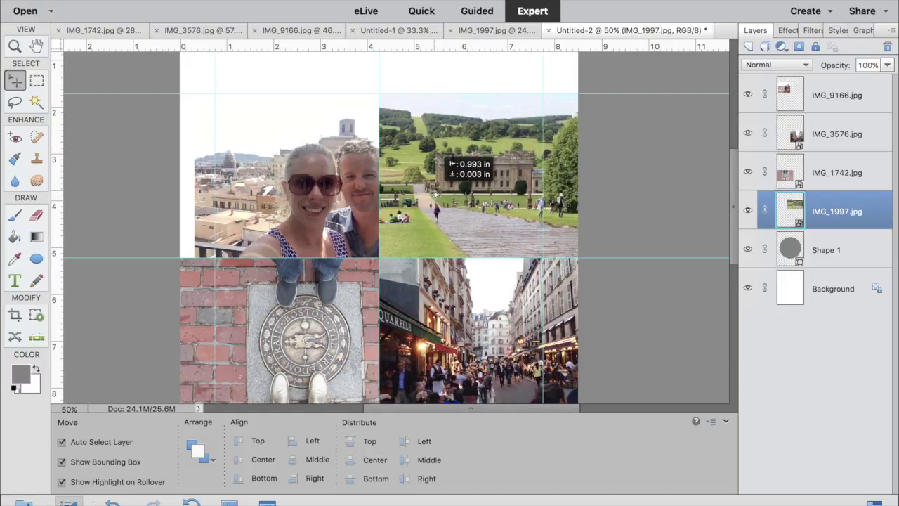
{"action": "mouse_move", "coordinate": [436, 194]}
{"action": "left_mouse_down"}
{"action": "mouse_move", "coordinate": [446, 193]}
{"action": "mouse_move", "coordinate": [435, 191]}
{"action": "left_mouse_up"}
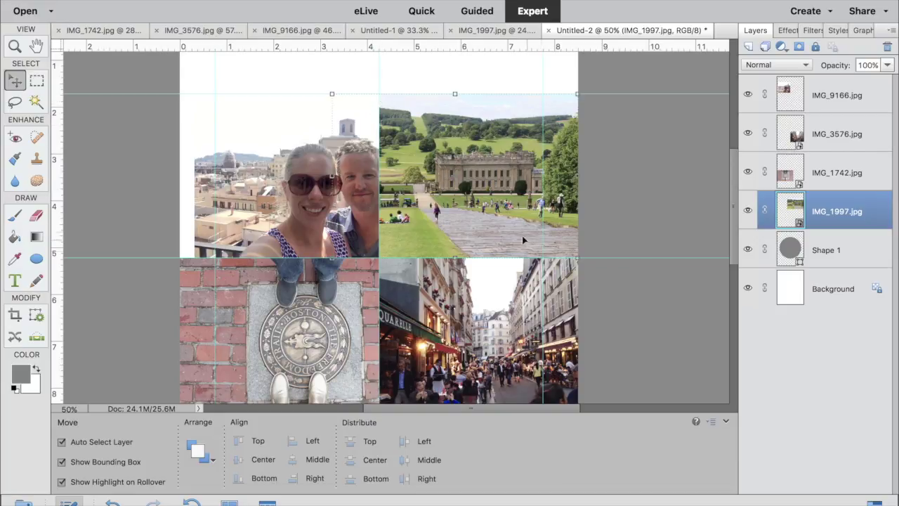
{"action": "left_click_drag", "start_coordinate": [503, 211], "coordinate": [496, 212]}
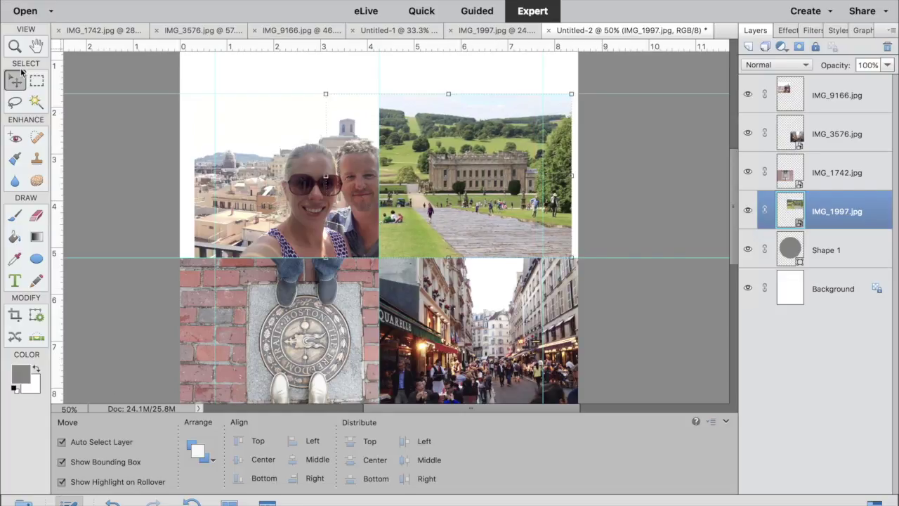
Clip the IMG_1997.jpg layer to the circle shape layer beneath it
{"action": "left_click", "coordinate": [25, 502]}
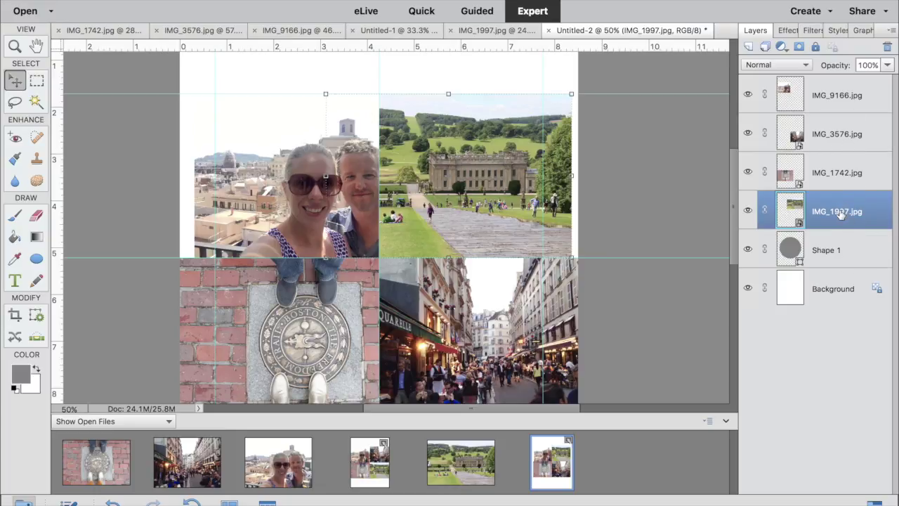
{"action": "mouse_move", "coordinate": [831, 218]}
{"action": "left_mouse_down"}
{"action": "mouse_move", "coordinate": [830, 235]}
{"action": "mouse_move", "coordinate": [831, 225]}
{"action": "left_mouse_up"}
{"action": "left_click", "coordinate": [831, 230], "text": "alt"}
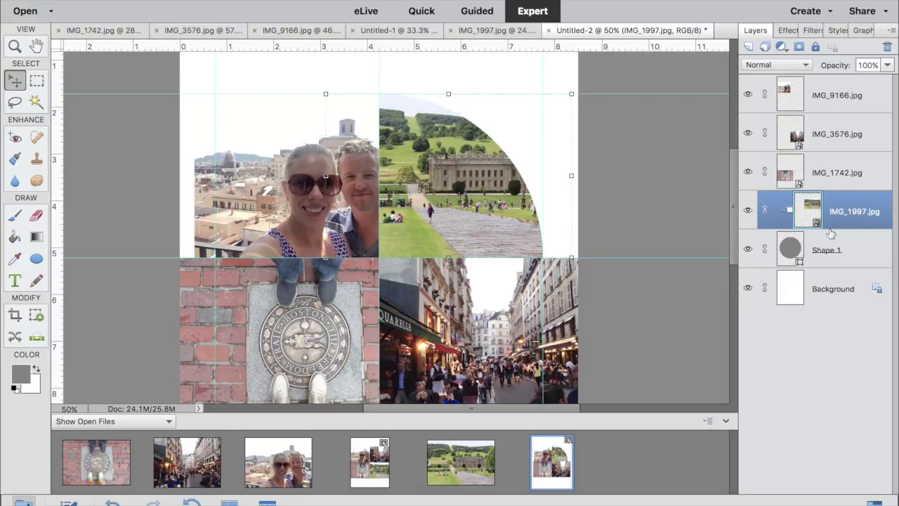
Clip the IMG_1742.jpg, IMG_3576.jpg and IMG_9166.jpg layers to the circle shape
{"action": "left_click", "coordinate": [850, 175]}
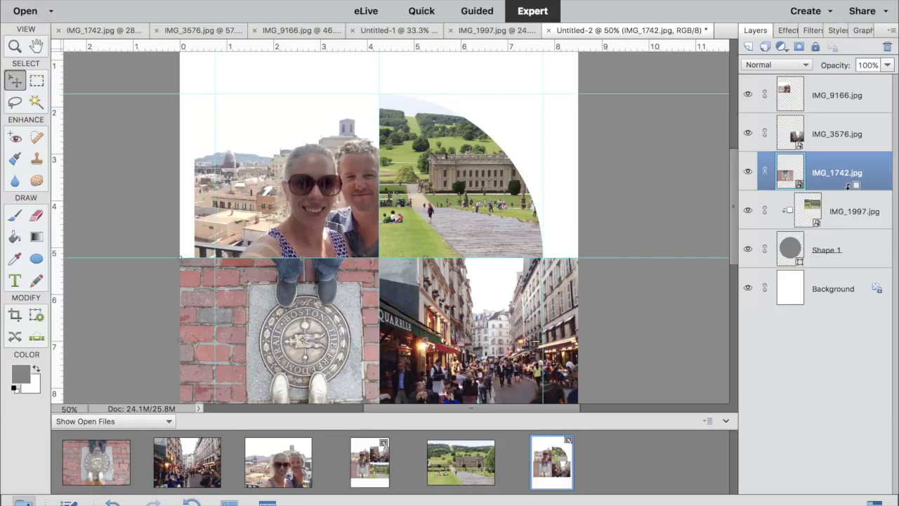
{"action": "left_click", "coordinate": [848, 185], "text": "alt"}
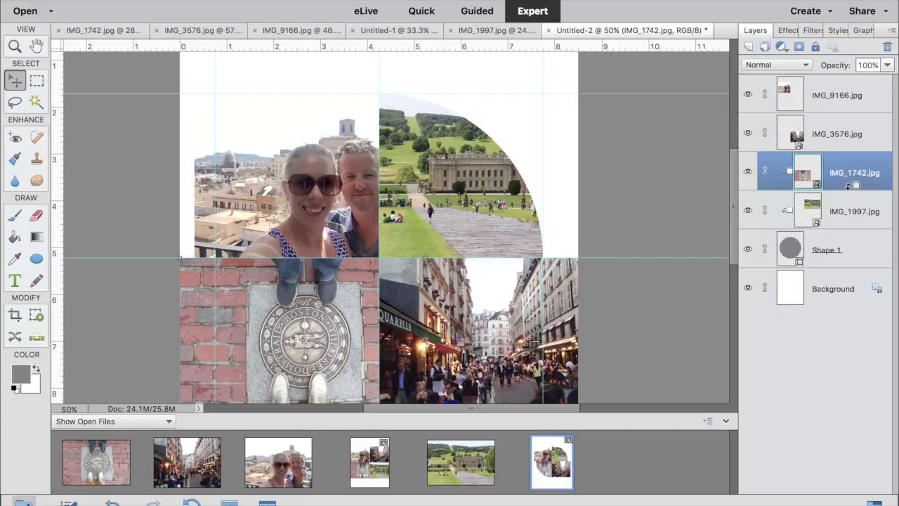
{"action": "left_click", "coordinate": [858, 129]}
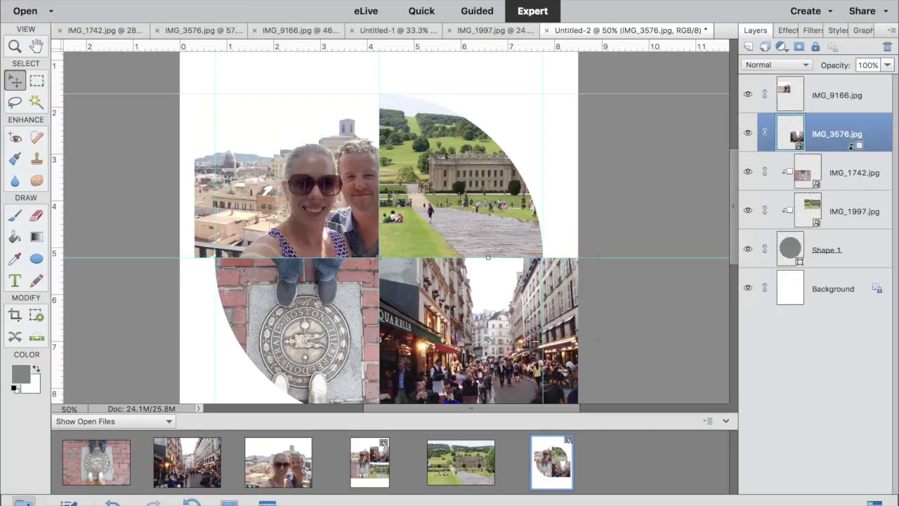
{"action": "left_click", "coordinate": [851, 145], "text": "alt"}
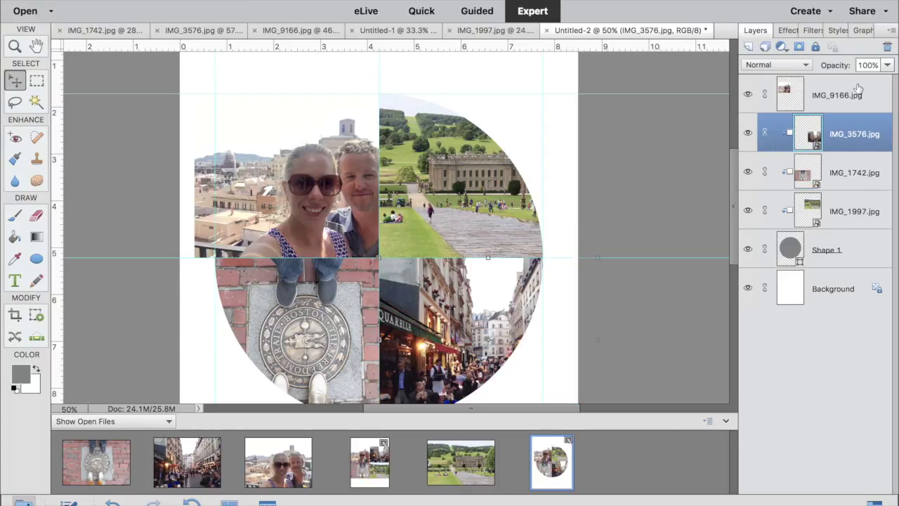
{"action": "left_click", "coordinate": [858, 89]}
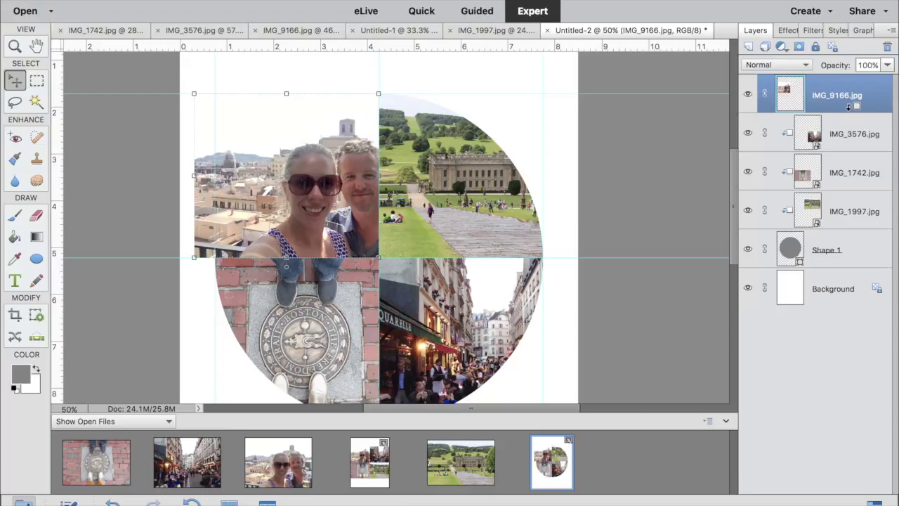
{"action": "left_click", "coordinate": [849, 107], "text": "alt"}
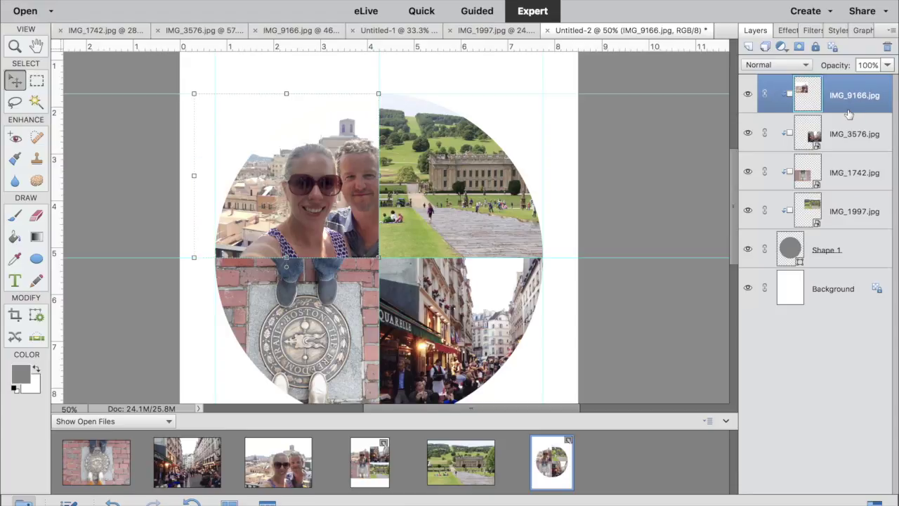
{"action": "left_click", "coordinate": [518, 132]}
{"action": "key", "text": "ctrl+minus"}
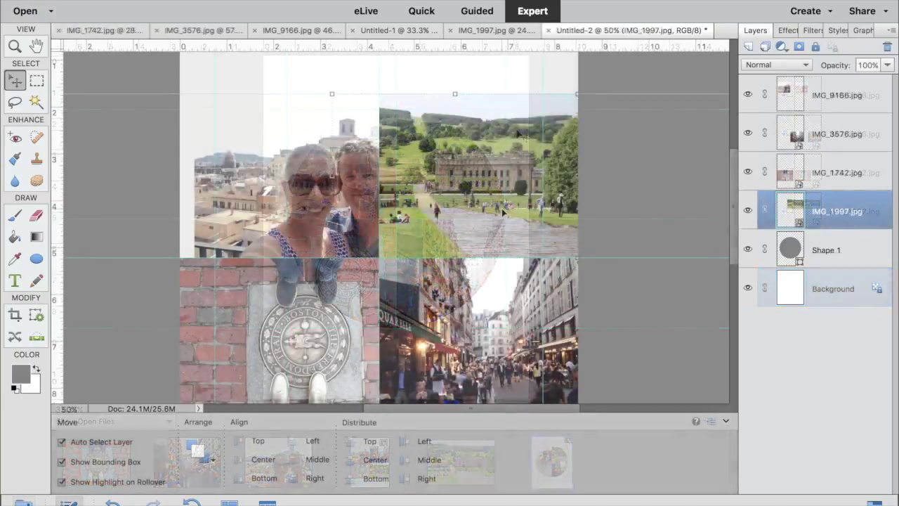
Shift IMG_1997.jpg about 0.14 in to the left and clip its layer to the circle shape layer beneath it
{"action": "left_click_drag", "start_coordinate": [501, 213], "coordinate": [496, 212]}
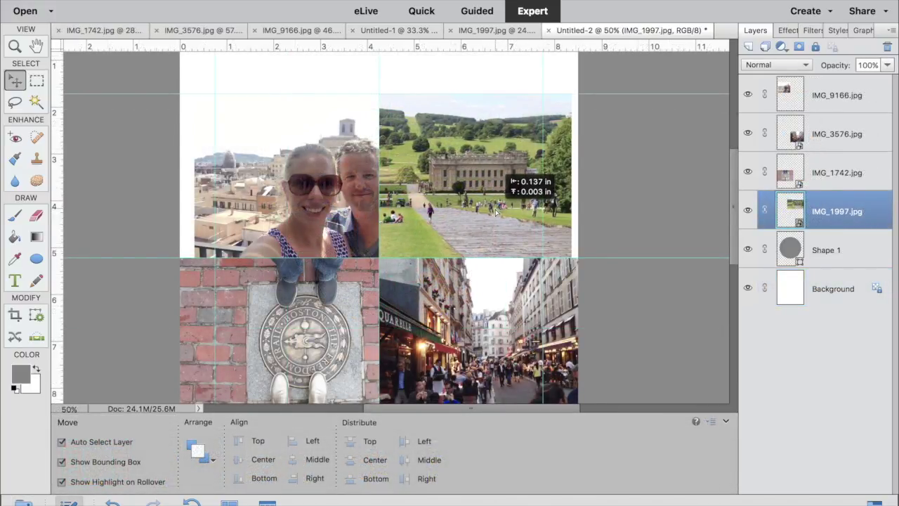
{"action": "left_click_drag", "start_coordinate": [495, 208], "coordinate": [496, 209]}
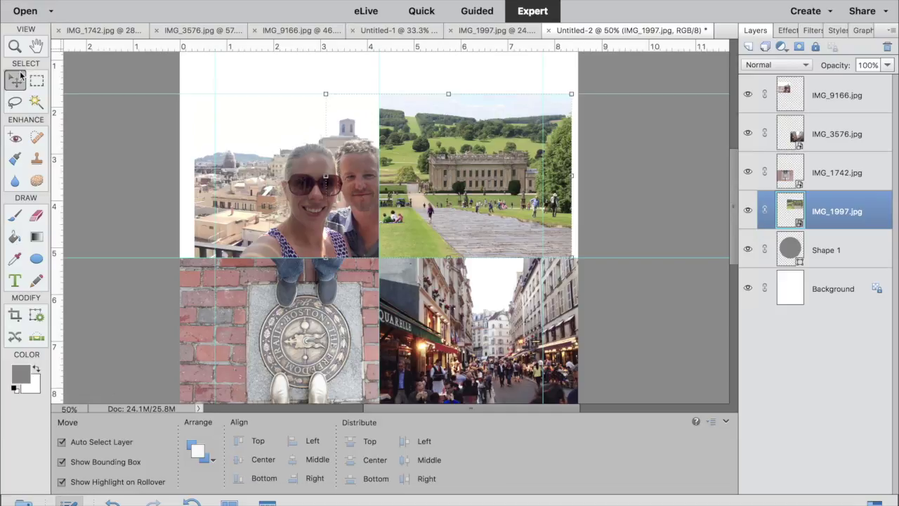
{"action": "left_click", "coordinate": [24, 501]}
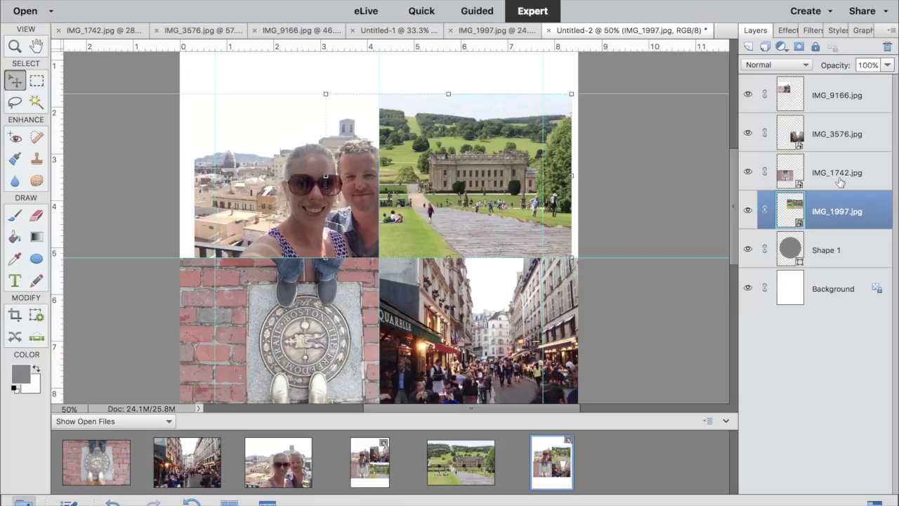
{"action": "left_click_drag", "start_coordinate": [835, 147], "coordinate": [829, 225]}
{"action": "left_click", "coordinate": [830, 225], "text": "alt"}
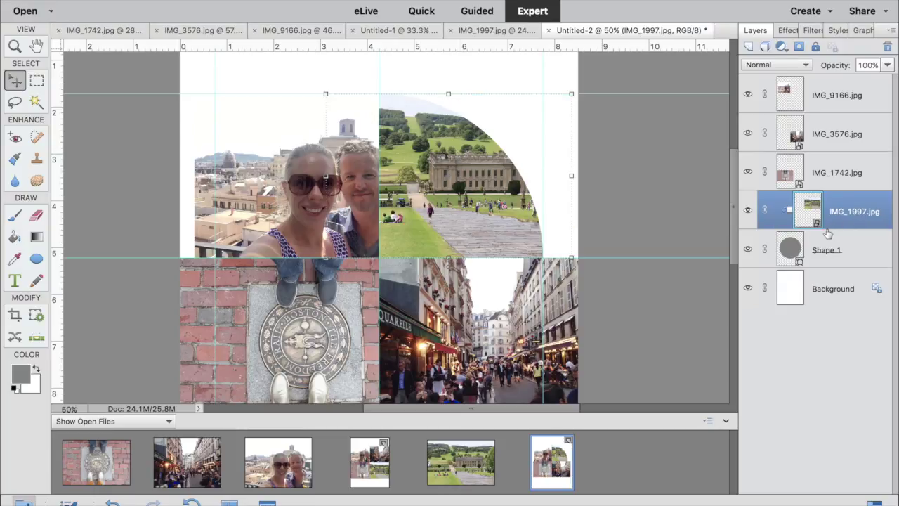
Add the remaining three photo layers, IMG_1742.jpg, IMG_3576.jpg and IMG_9166.jpg, to the circle's clipping mask
{"action": "left_click", "coordinate": [850, 175]}
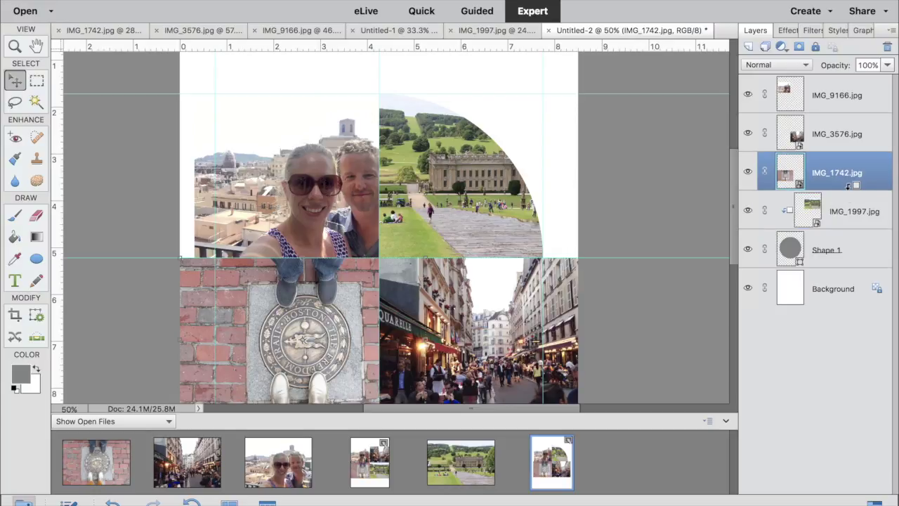
{"action": "left_click", "coordinate": [848, 187], "text": "alt"}
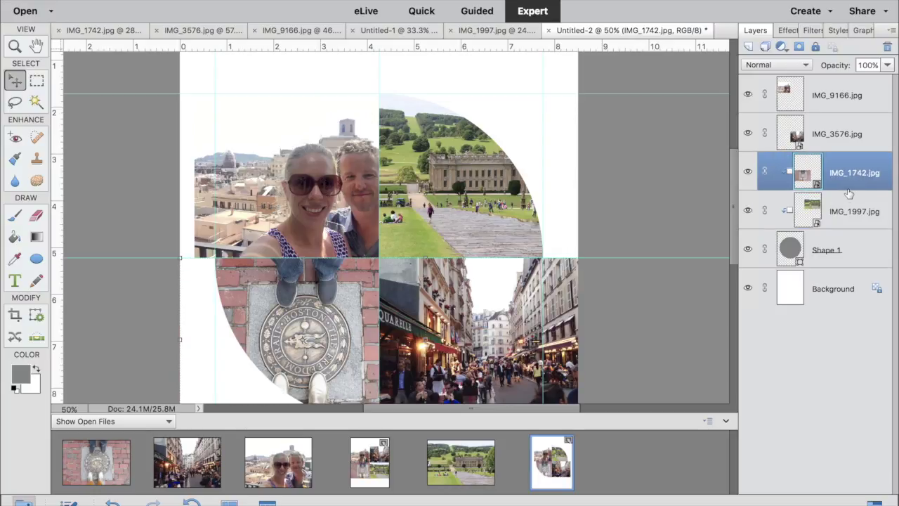
{"action": "left_click", "coordinate": [858, 130]}
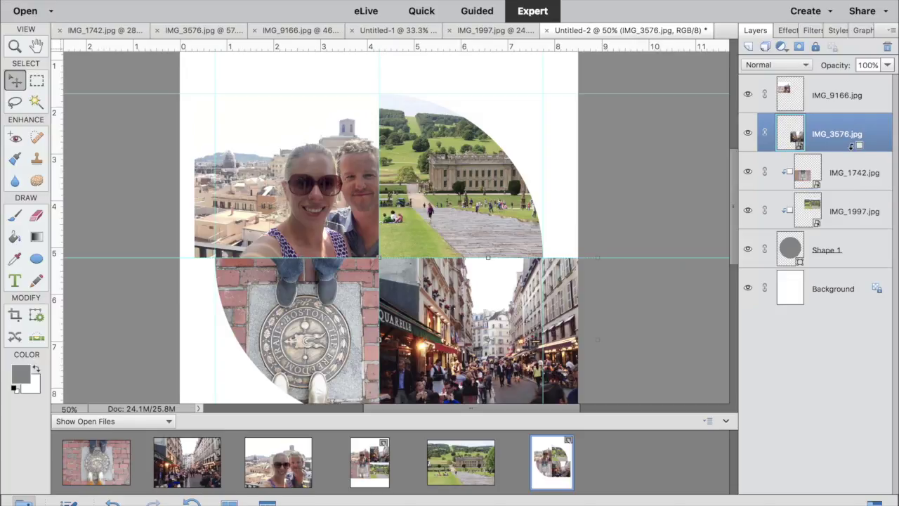
{"action": "left_click", "coordinate": [851, 146], "text": "alt"}
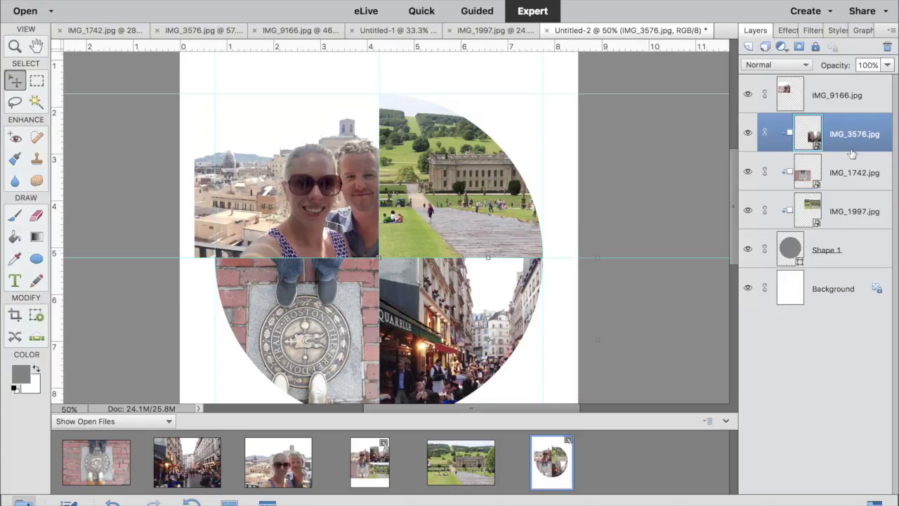
{"action": "left_click", "coordinate": [858, 90]}
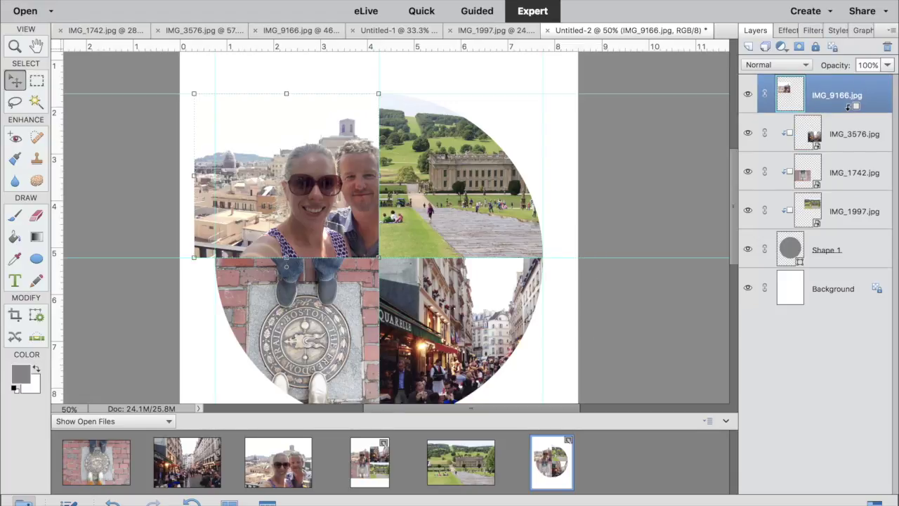
{"action": "left_click", "coordinate": [851, 115], "text": "alt"}
{"action": "key", "text": "alt+comma"}
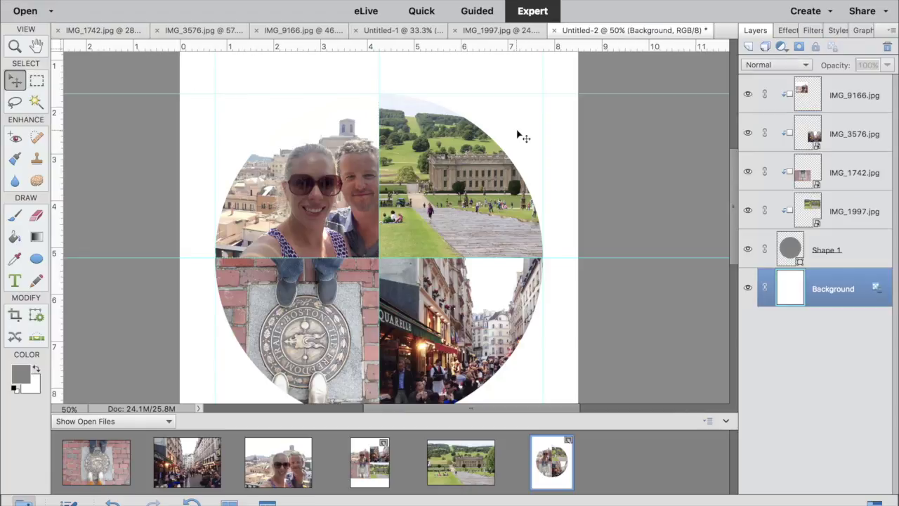
Flatten the collage into a single background layer
{"action": "key", "text": "ctrl+minus"}
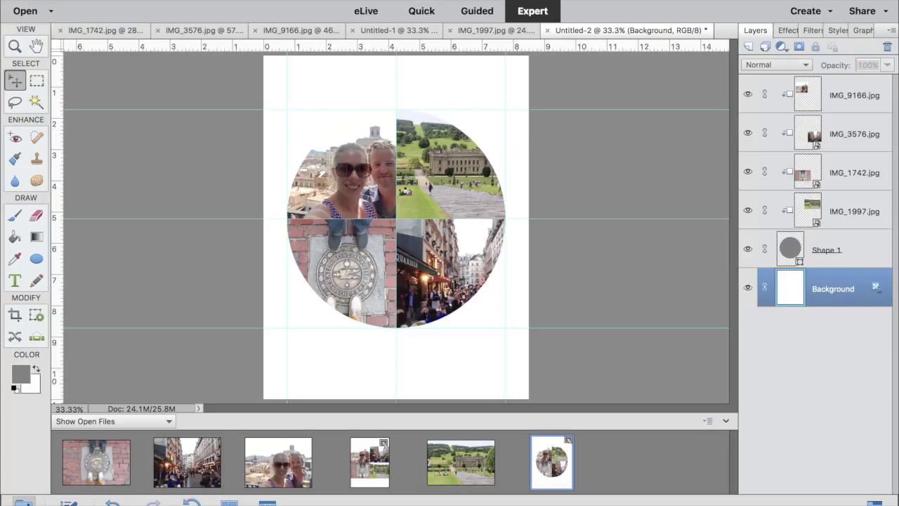
{"action": "right_click", "coordinate": [317, 119]}
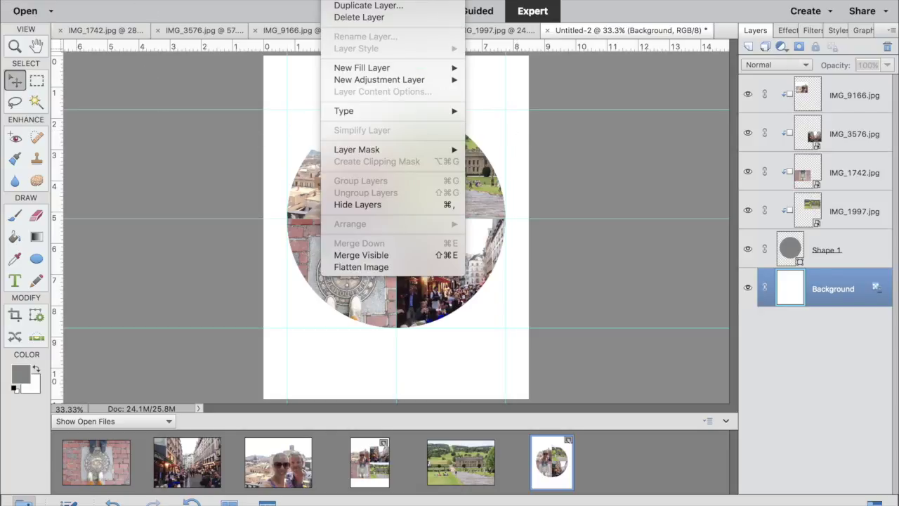
{"action": "left_click", "coordinate": [360, 267]}
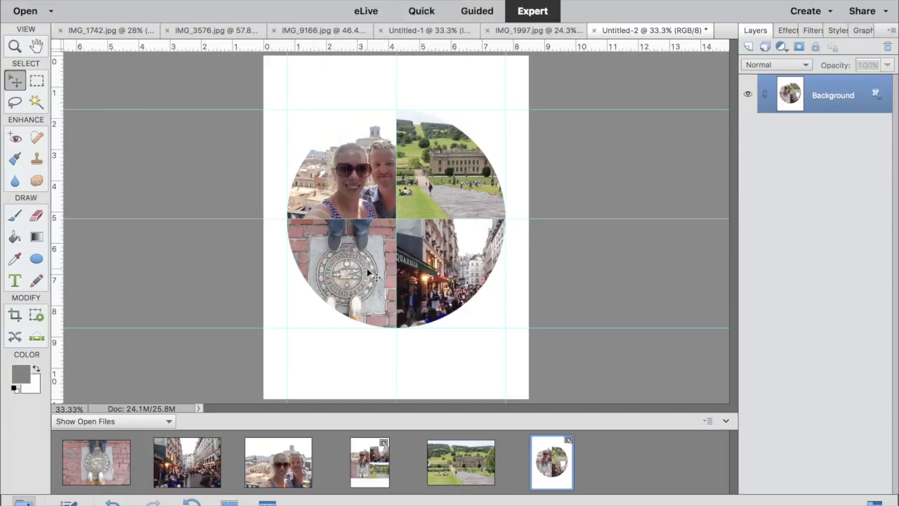
Save the flattened collage in the Pictures folder as TravelCircle in PNG format, accepting the offered PNG options
{"action": "left_click", "coordinate": [200, 0]}
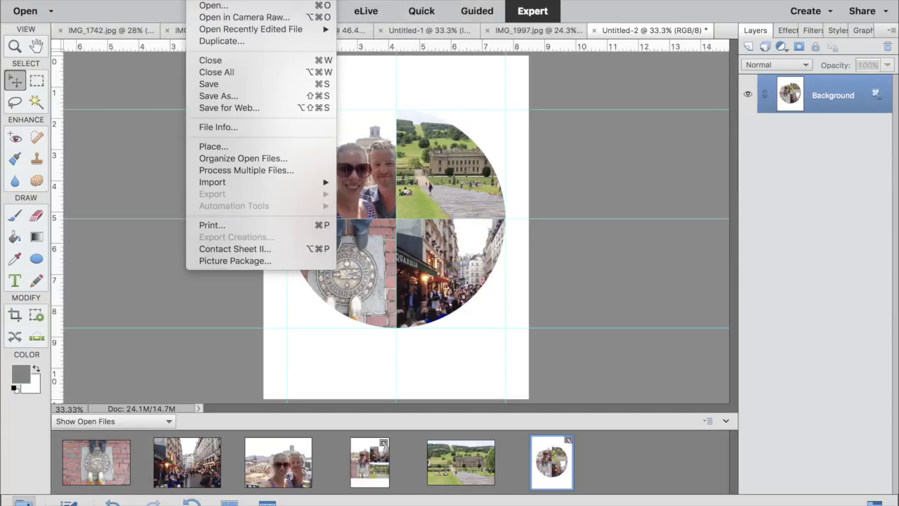
{"action": "left_click", "coordinate": [234, 96]}
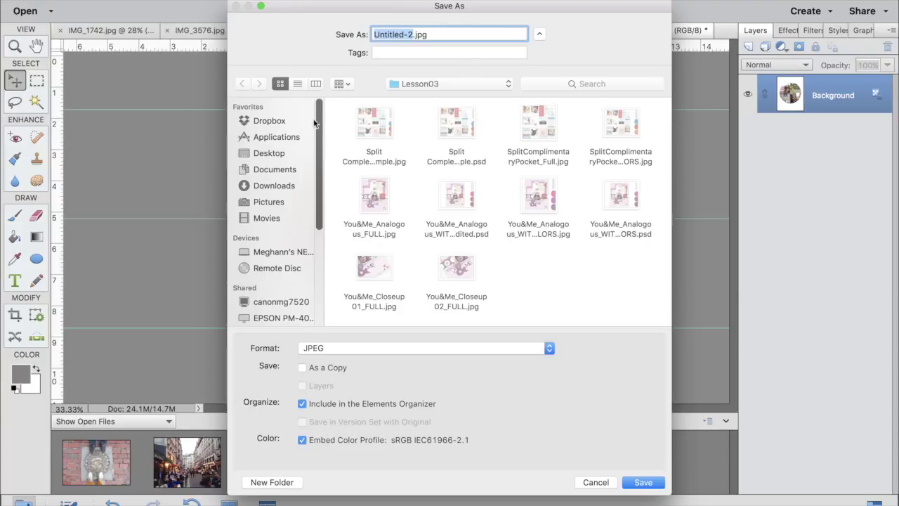
{"action": "left_click", "coordinate": [278, 170]}
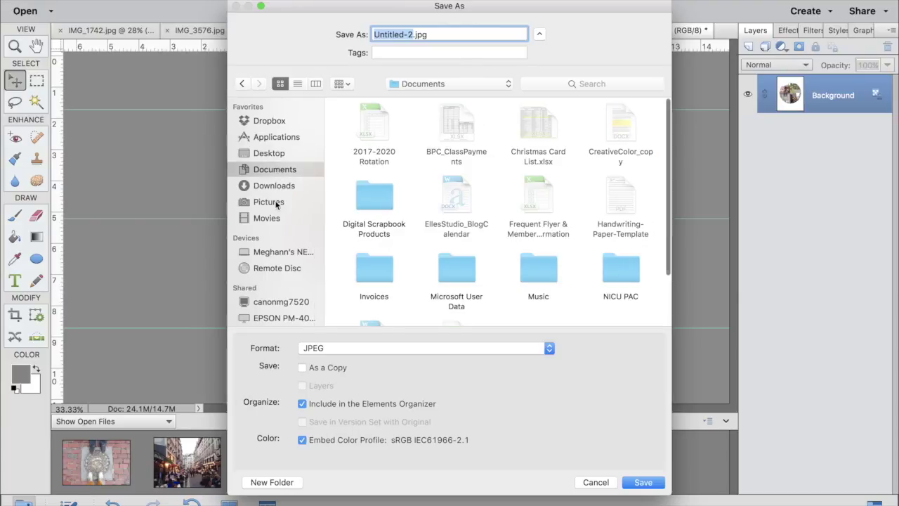
{"action": "left_click", "coordinate": [275, 203]}
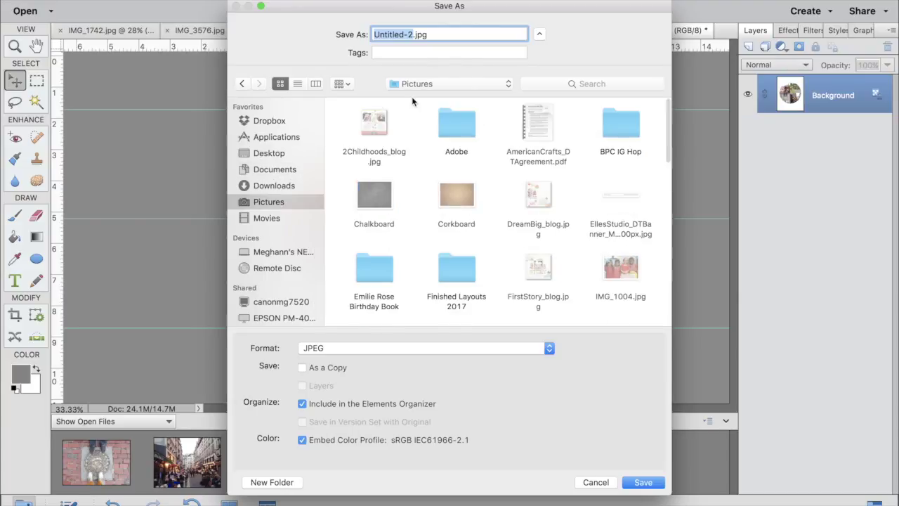
{"action": "left_click", "coordinate": [457, 347]}
{"action": "left_click", "coordinate": [451, 381]}
{"action": "key", "text": "BackSpace"}
{"action": "type", "text": "Travel"}
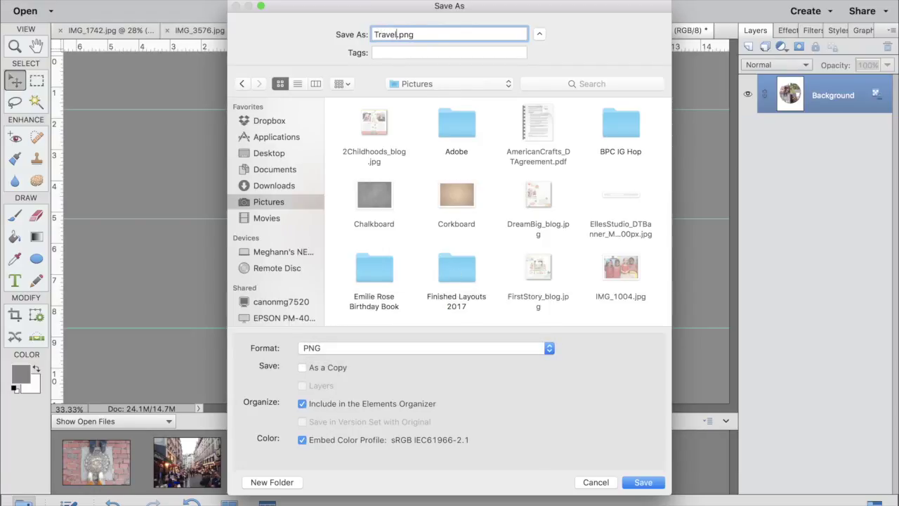
{"action": "type", "text": "Circle"}
{"action": "key", "text": "Return"}
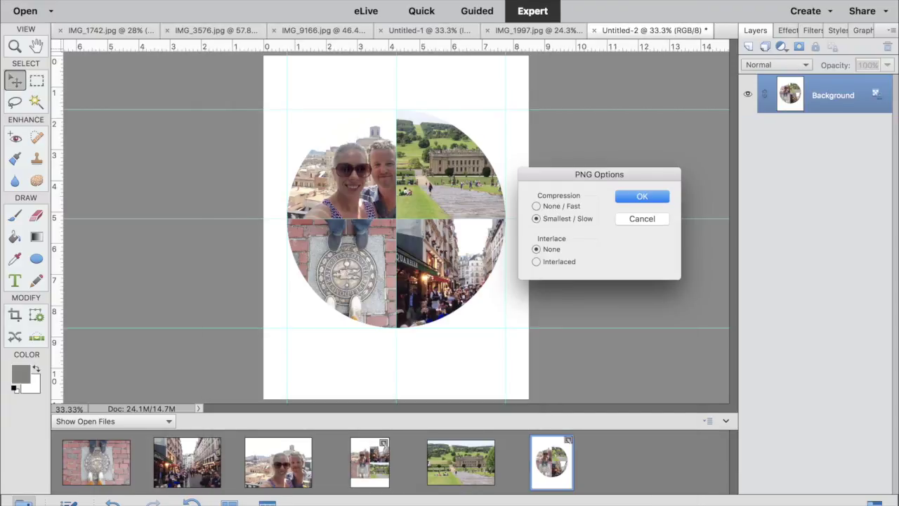
{"action": "key", "text": "Return"}
Launch Silhouette Studio and close the Photos window
{"action": "mouse_move", "coordinate": [409, 495]}
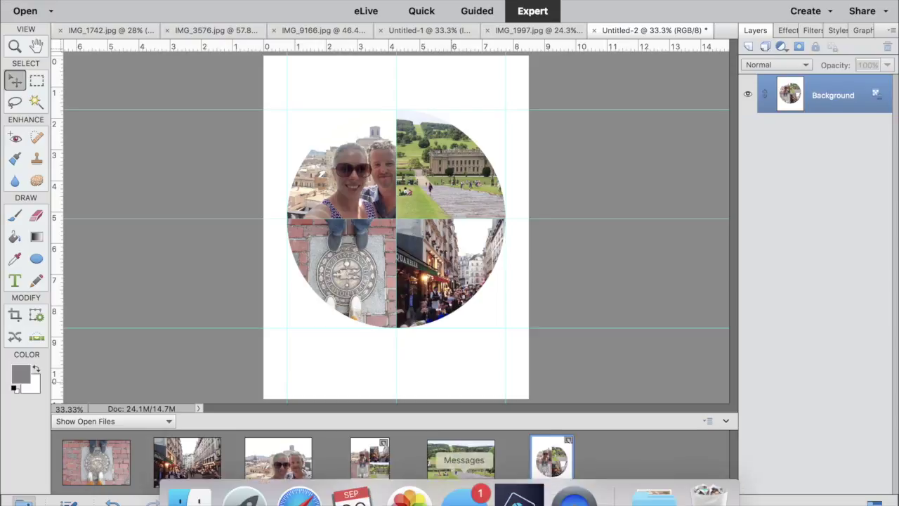
{"action": "left_click", "coordinate": [245, 495]}
{"action": "left_click", "coordinate": [452, 400]}
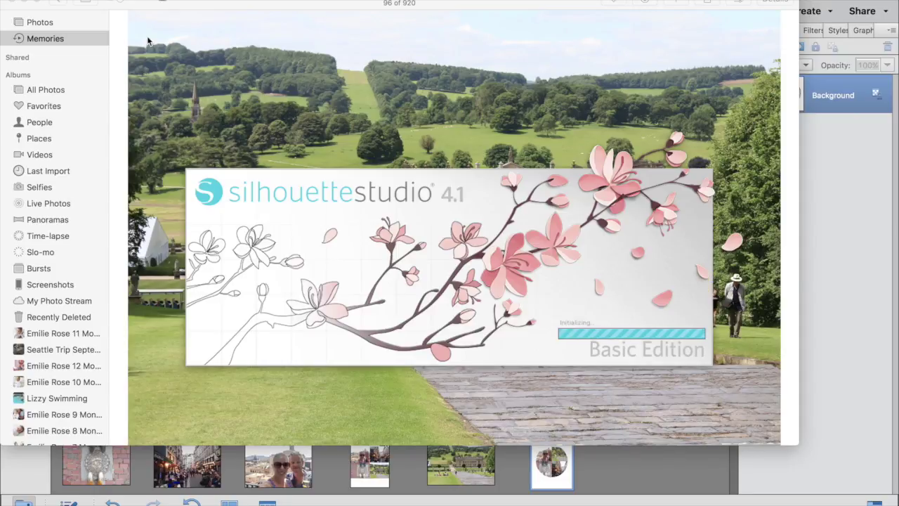
{"action": "left_click", "coordinate": [12, 2]}
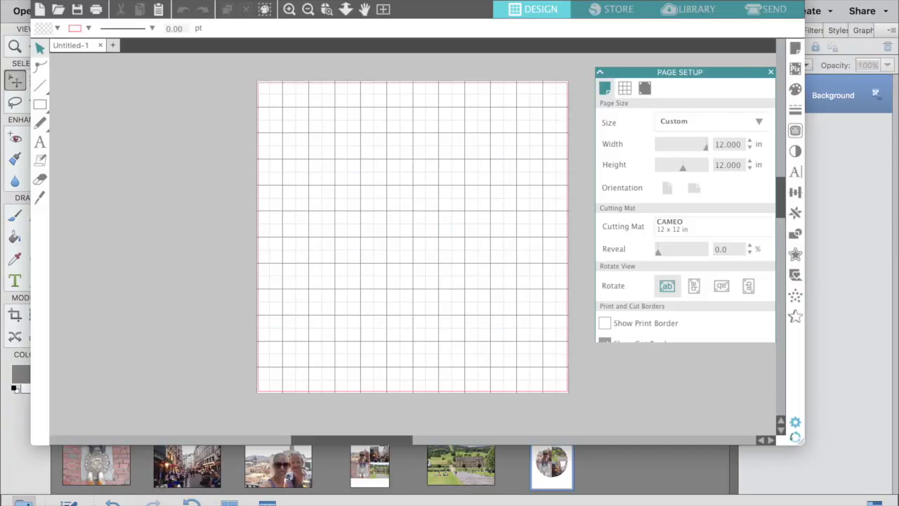
Open TravelCircle.png from the Pictures folder and shift the collage image slightly on the page
{"action": "left_click", "coordinate": [137, 2]}
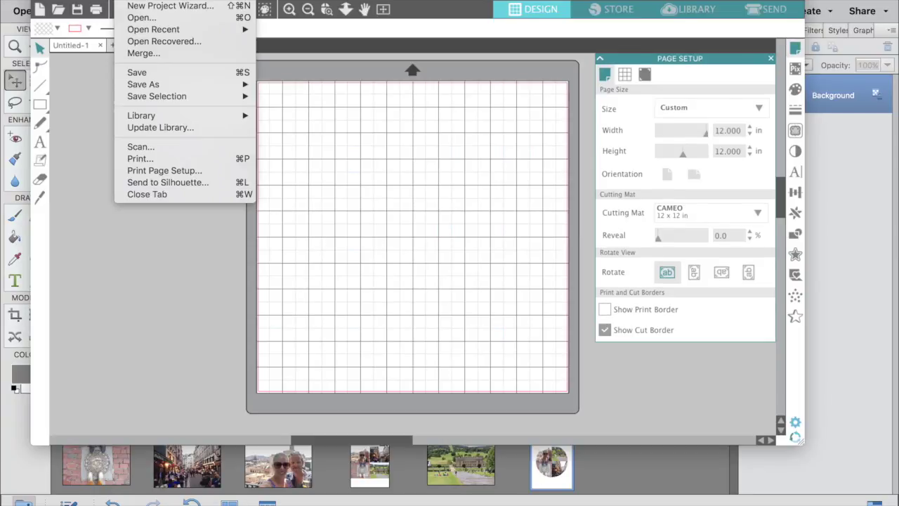
{"action": "left_click", "coordinate": [145, 23]}
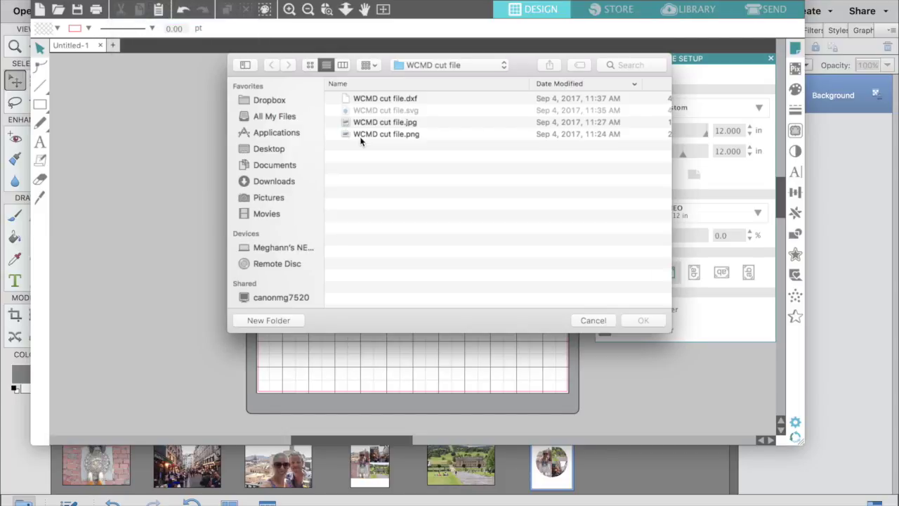
{"action": "left_click", "coordinate": [272, 196]}
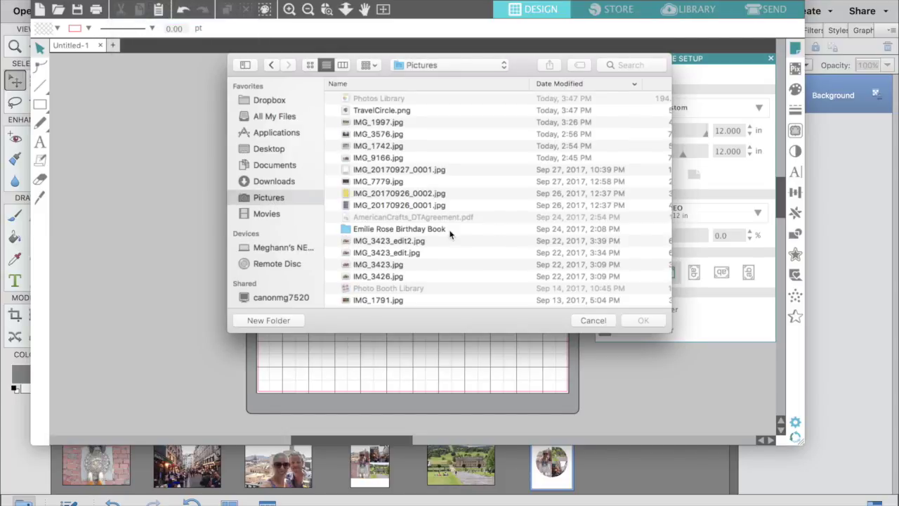
{"action": "scroll", "coordinate": [450, 234], "scroll_direction": "down", "scroll_amount": 5}
{"action": "scroll", "coordinate": [450, 234], "scroll_direction": "down", "scroll_amount": 5}
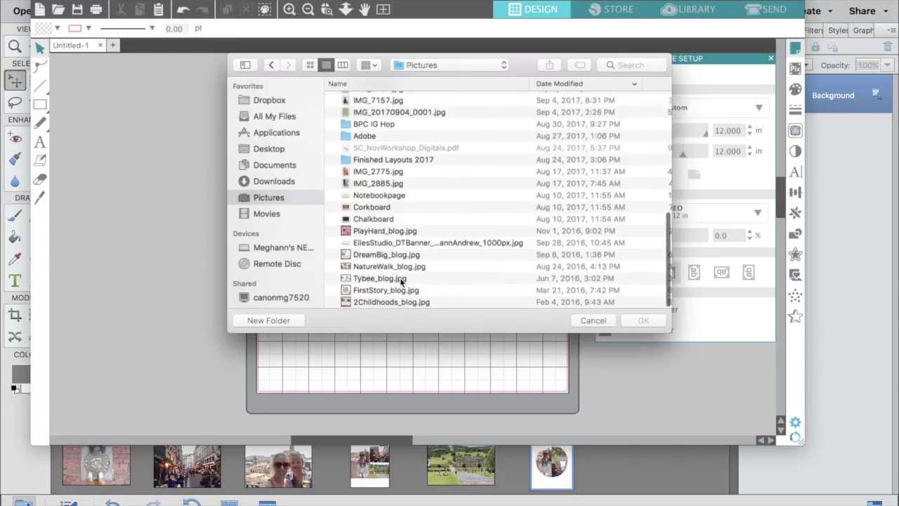
{"action": "scroll", "coordinate": [398, 237], "scroll_direction": "up", "scroll_amount": 10}
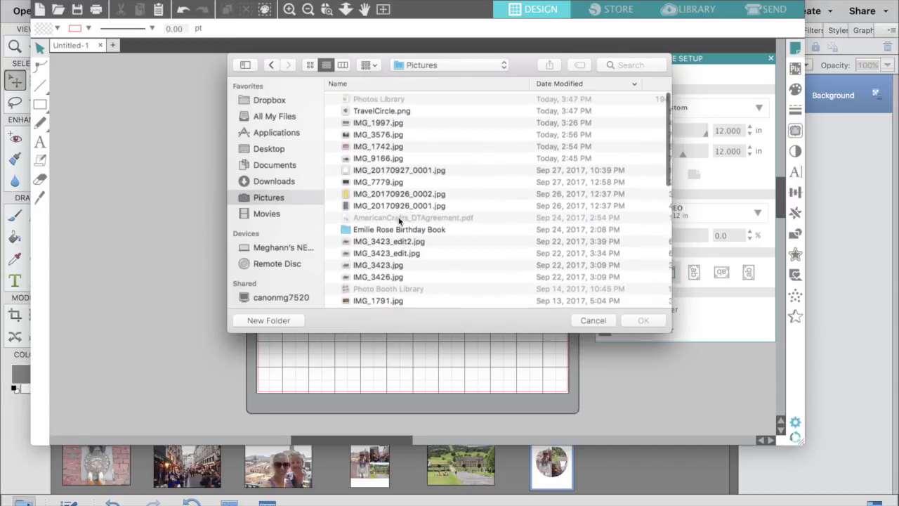
{"action": "left_click", "coordinate": [402, 113]}
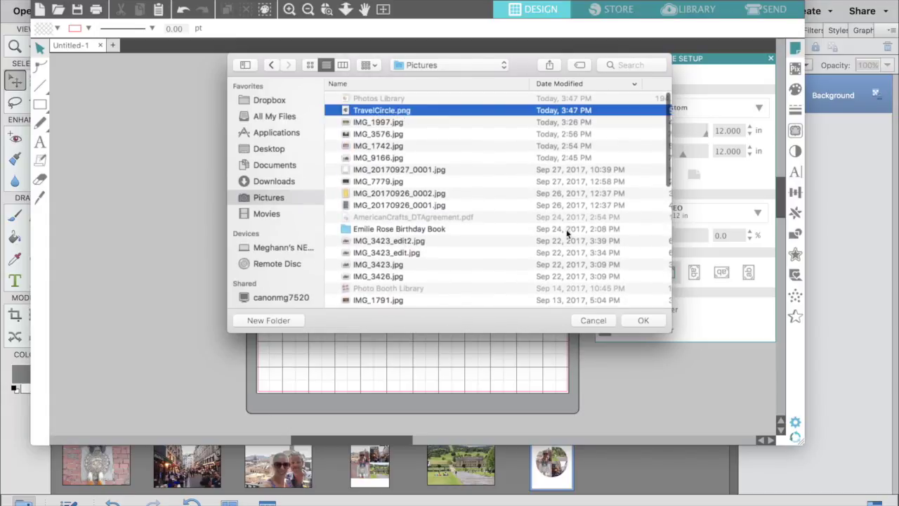
{"action": "left_click", "coordinate": [643, 320]}
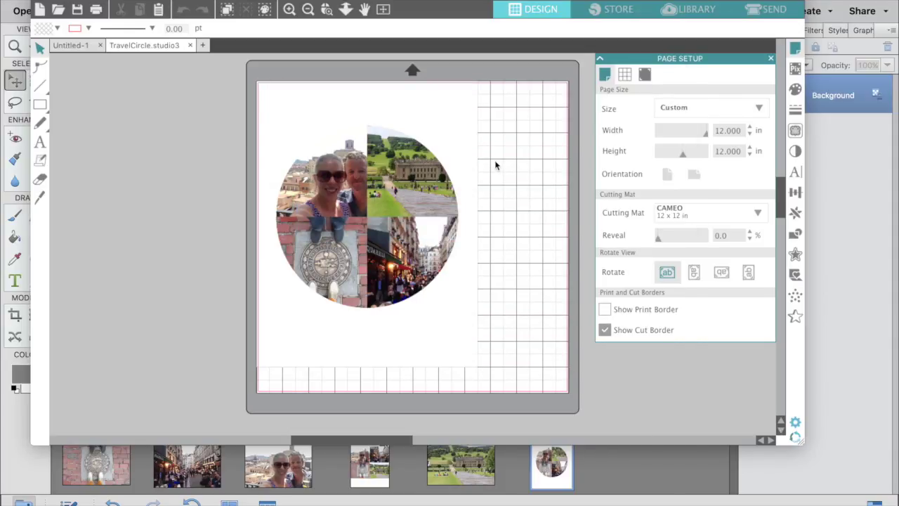
{"action": "left_click", "coordinate": [445, 120]}
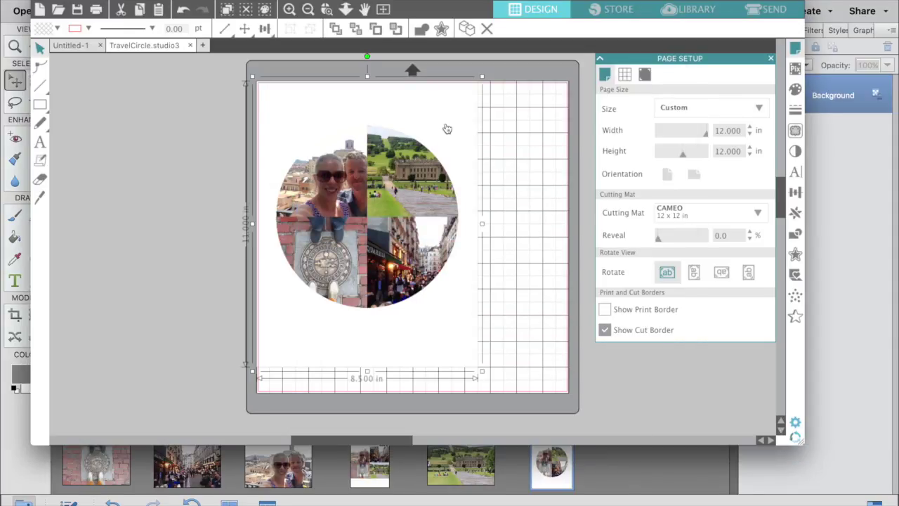
{"action": "mouse_move", "coordinate": [447, 128]}
{"action": "left_mouse_down"}
{"action": "mouse_move", "coordinate": [456, 143]}
{"action": "mouse_move", "coordinate": [451, 132]}
{"action": "left_mouse_up"}
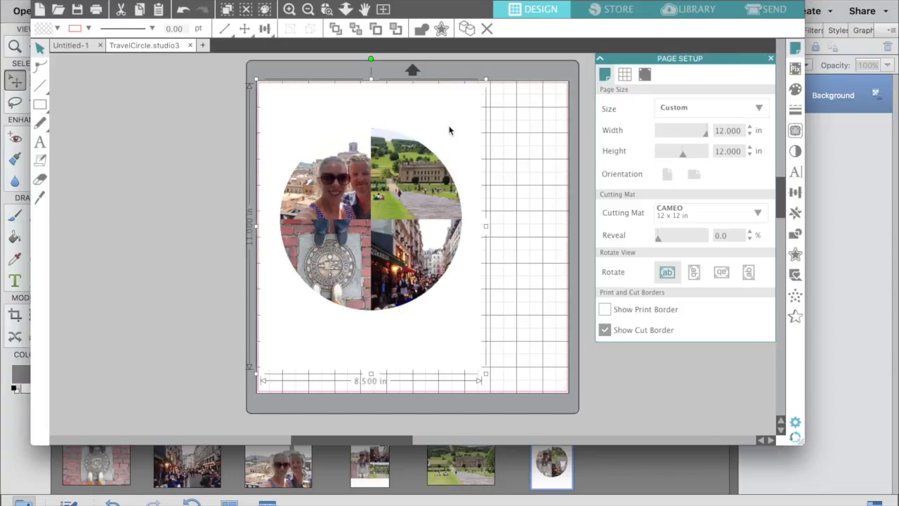
Examine the circular collage's outer edge up close, especially along the pale sky areas of the photos
{"action": "left_click", "coordinate": [289, 9]}
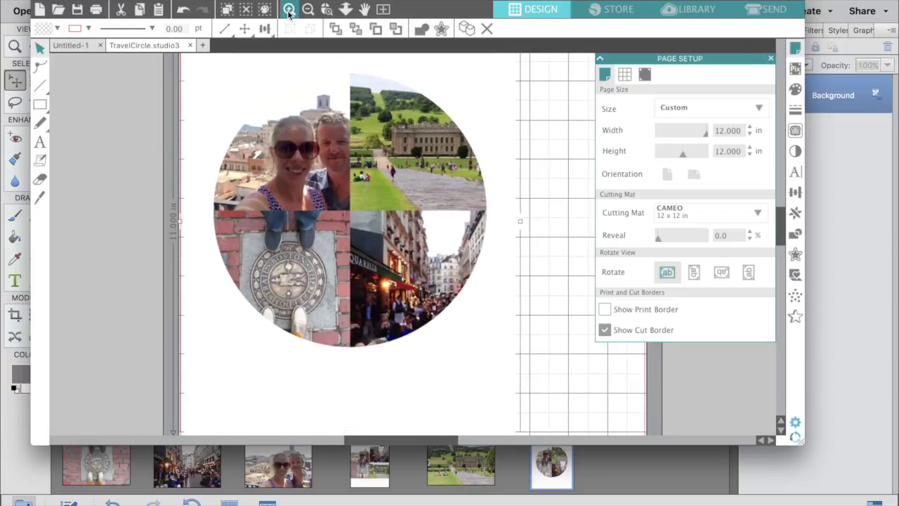
{"action": "scroll", "coordinate": [298, 181], "scroll_direction": "up", "scroll_amount": 2}
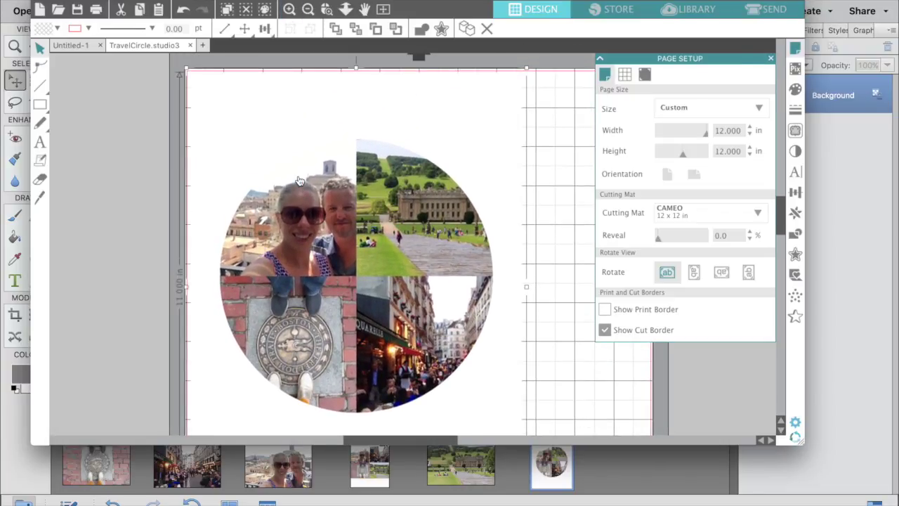
{"action": "left_click", "coordinate": [289, 9]}
{"action": "scroll", "coordinate": [219, 202], "scroll_direction": "up", "scroll_amount": 4}
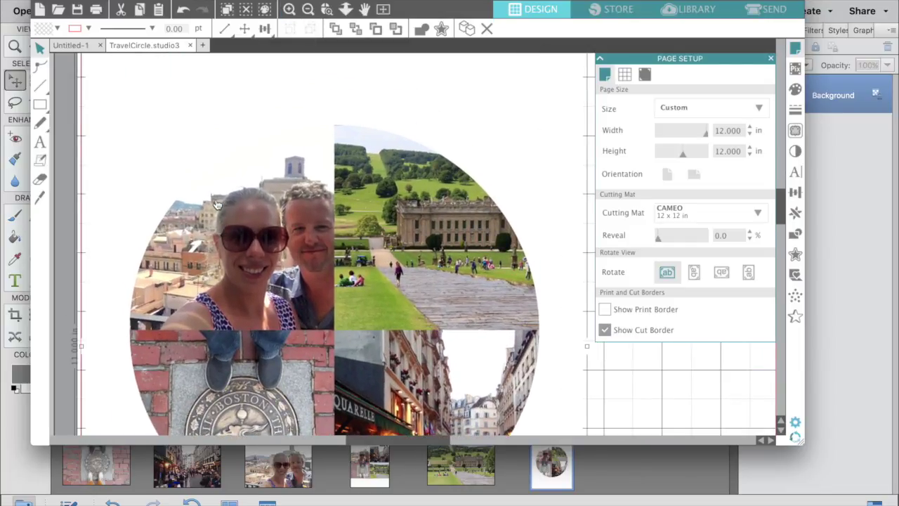
{"action": "scroll", "coordinate": [218, 204], "scroll_direction": "up", "scroll_amount": 6}
{"action": "scroll", "coordinate": [189, 158], "scroll_direction": "down", "scroll_amount": 1}
{"action": "scroll", "coordinate": [190, 156], "scroll_direction": "down", "scroll_amount": 1}
{"action": "scroll", "coordinate": [186, 155], "scroll_direction": "right", "scroll_amount": 1}
{"action": "scroll", "coordinate": [186, 155], "scroll_direction": "right", "scroll_amount": 1}
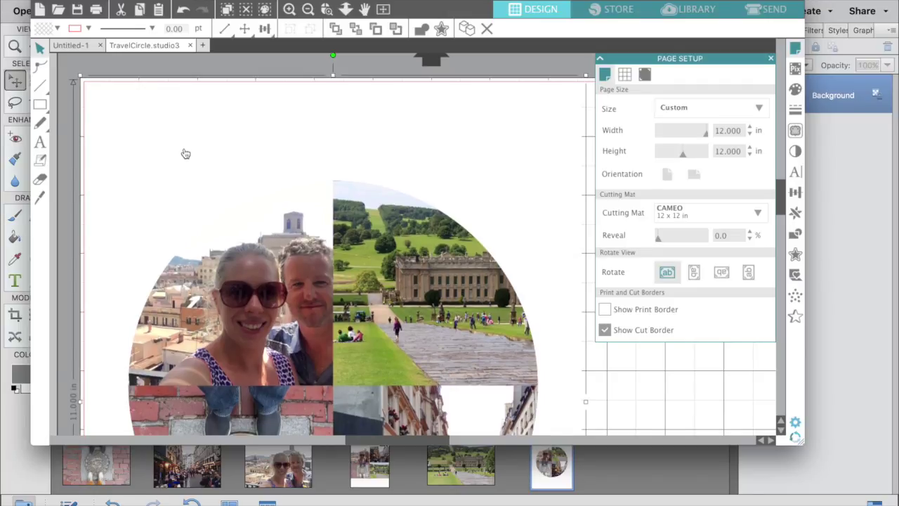
{"action": "scroll", "coordinate": [185, 155], "scroll_direction": "down", "scroll_amount": 1}
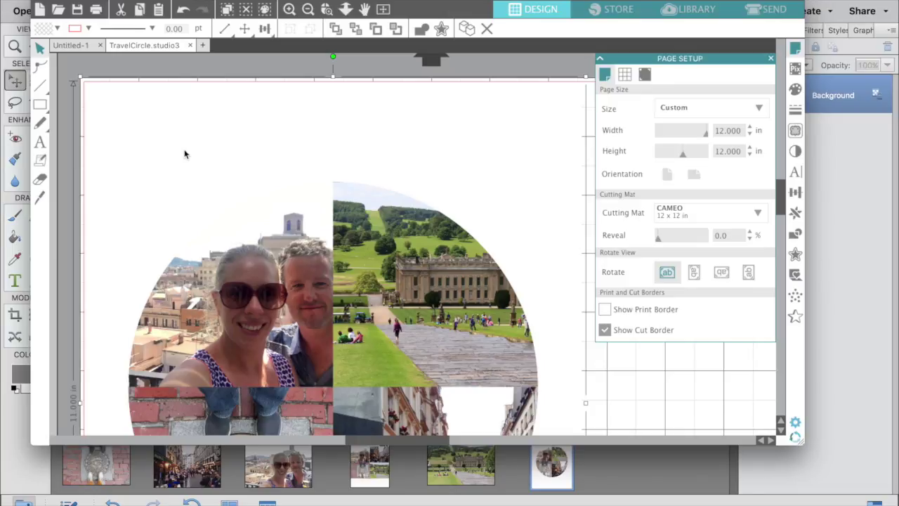
{"action": "scroll", "coordinate": [307, 273], "scroll_direction": "down", "scroll_amount": 5}
{"action": "scroll", "coordinate": [307, 273], "scroll_direction": "down", "scroll_amount": 2}
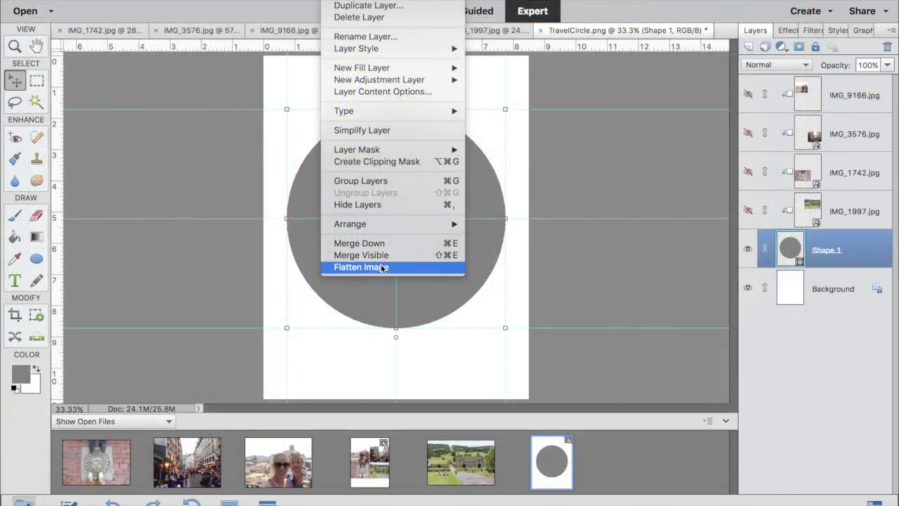
Flatten the plain grey circle image, discarding the hidden photo layers, and save it in Pictures as TravelCircle_outline.png with the offered PNG options
{"action": "left_click", "coordinate": [381, 266]}
{"action": "left_click", "coordinate": [524, 178]}
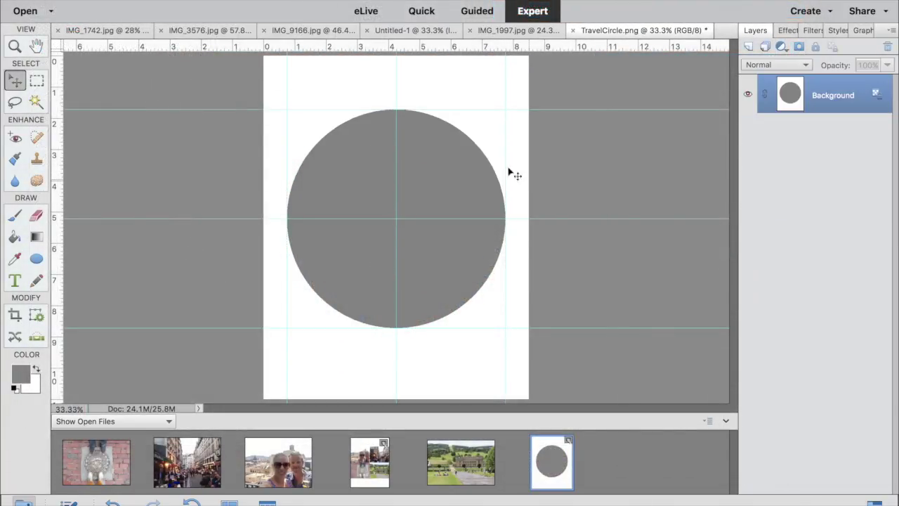
{"action": "left_click", "coordinate": [203, 0]}
{"action": "left_click", "coordinate": [229, 99]}
{"action": "left_click", "coordinate": [445, 86]}
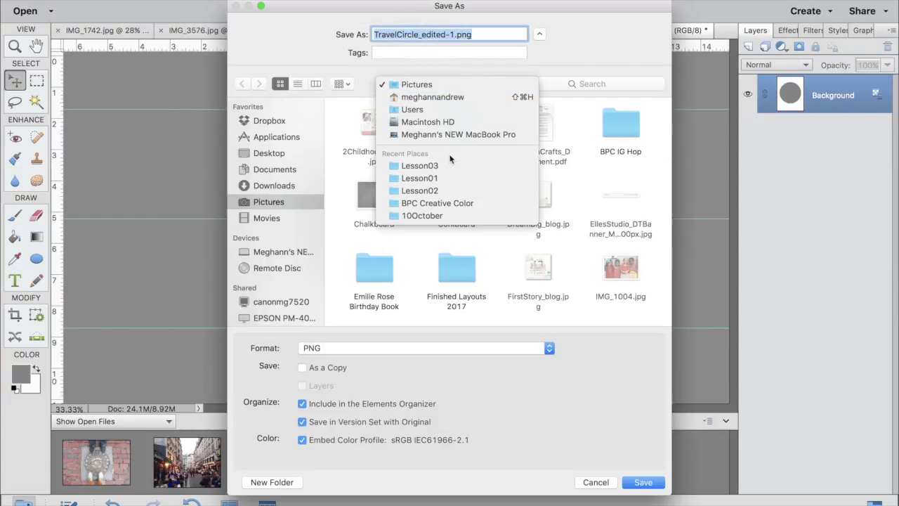
{"action": "left_click", "coordinate": [452, 84]}
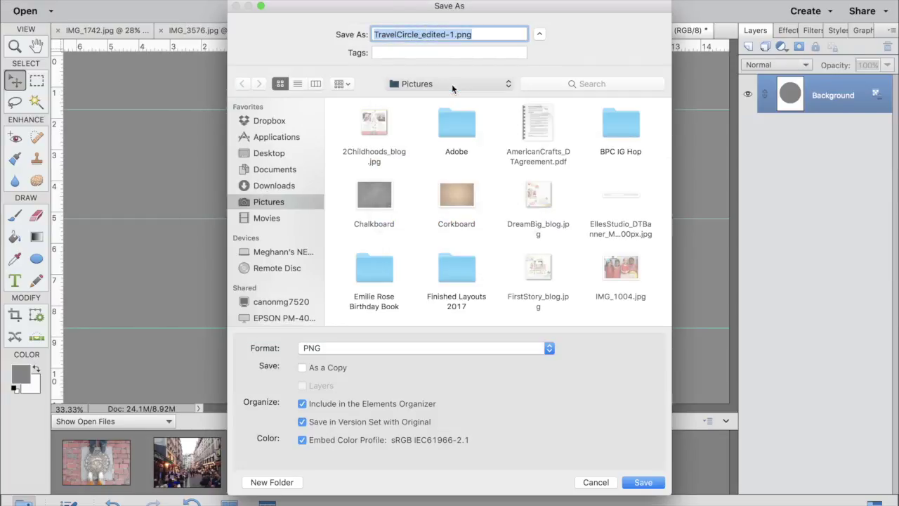
{"action": "left_click", "coordinate": [442, 34]}
{"action": "left_click_drag", "start_coordinate": [454, 34], "coordinate": [425, 34]}
{"action": "type", "text": "outline"}
{"action": "key", "text": "Return"}
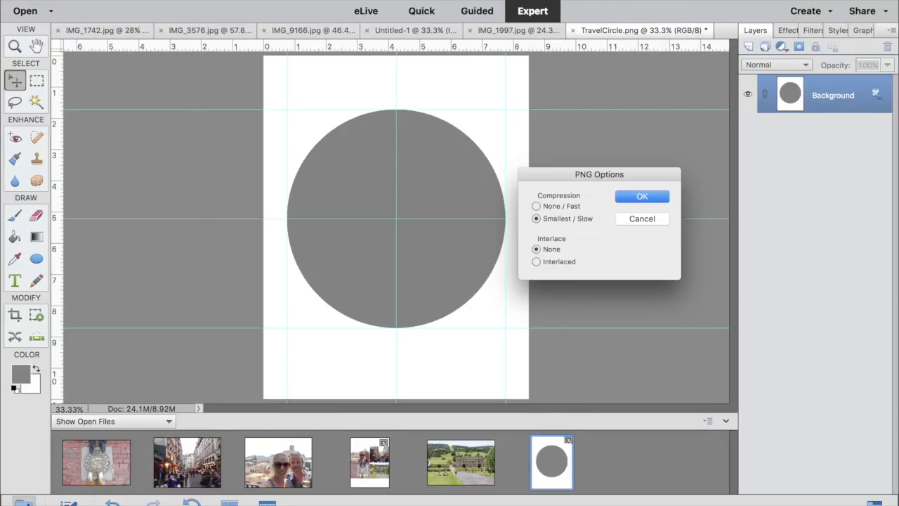
{"action": "key", "text": "Return"}
Switch to Silhouette Studio and open TravelCircle_outline.png from the Pictures folder
{"action": "mouse_move", "coordinate": [491, 491]}
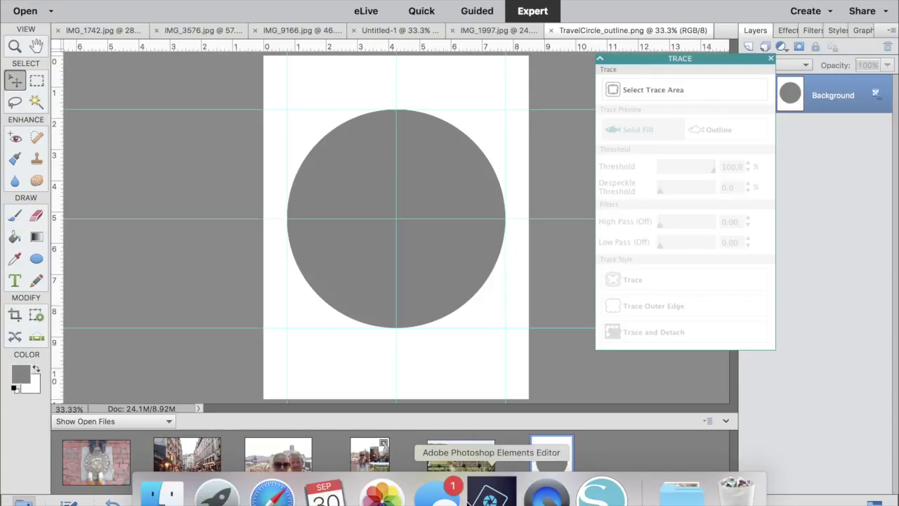
{"action": "left_click", "coordinate": [601, 491]}
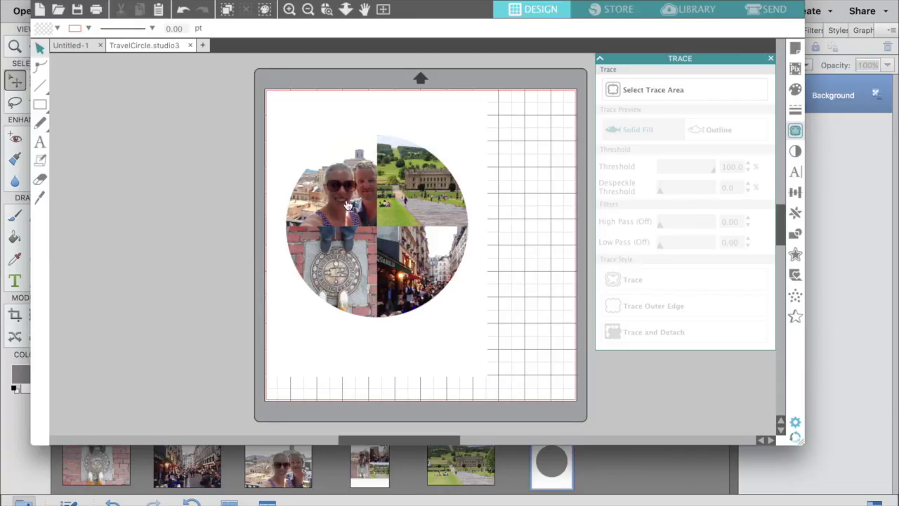
{"action": "left_click", "coordinate": [130, 0]}
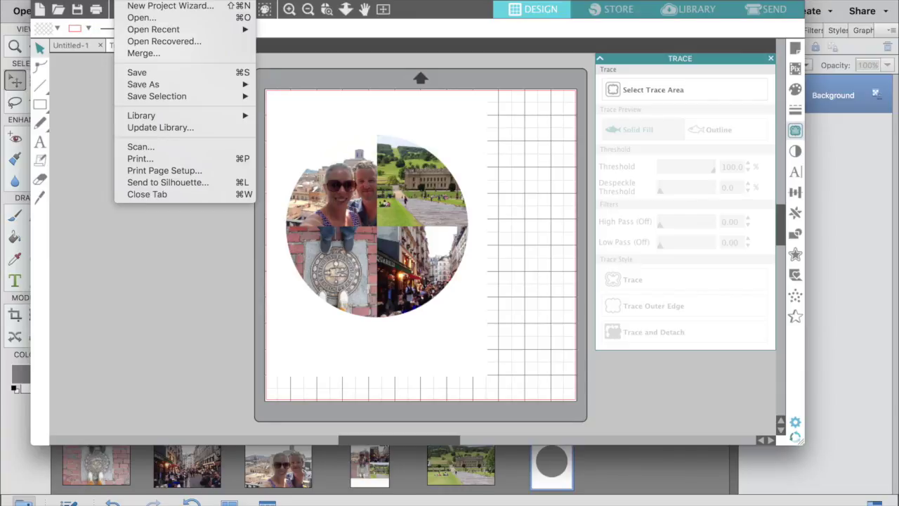
{"action": "mouse_move", "coordinate": [153, 30]}
{"action": "left_click", "coordinate": [141, 17]}
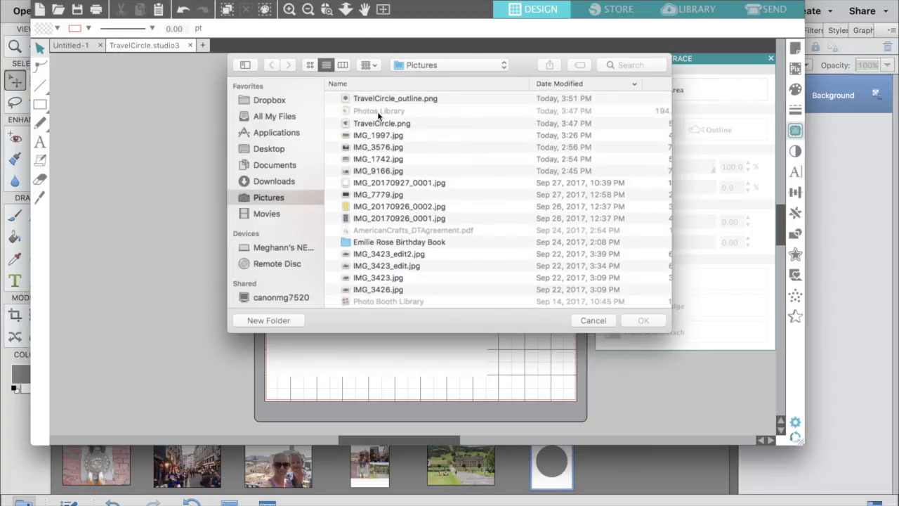
{"action": "left_click", "coordinate": [385, 99]}
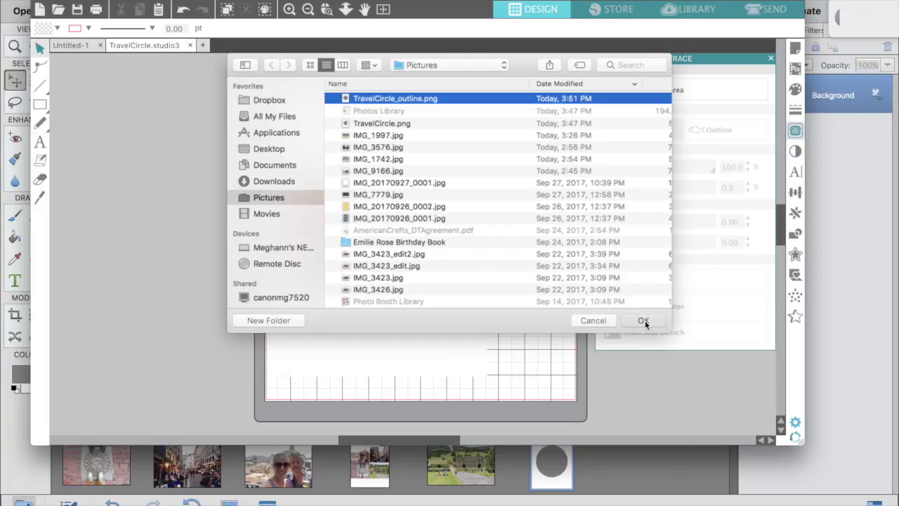
{"action": "left_click", "coordinate": [643, 320]}
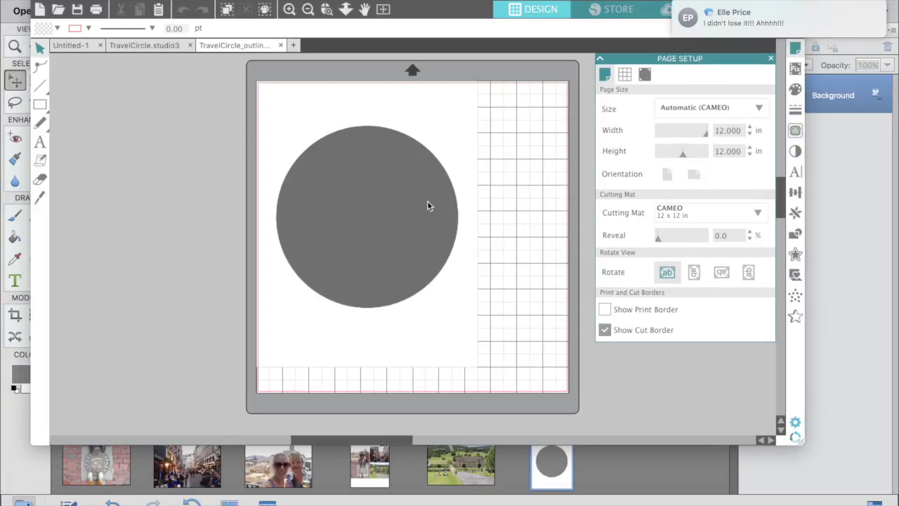
Trace the outer edge of the grey circle using a trace area about 8 in wide, and delete the filled image beneath
{"action": "left_click", "coordinate": [360, 183]}
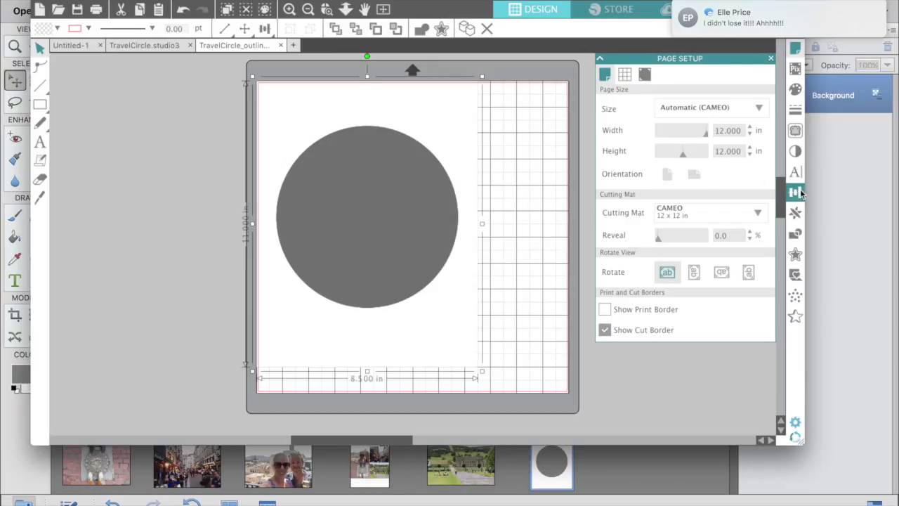
{"action": "left_click", "coordinate": [799, 138]}
{"action": "left_click", "coordinate": [701, 88]}
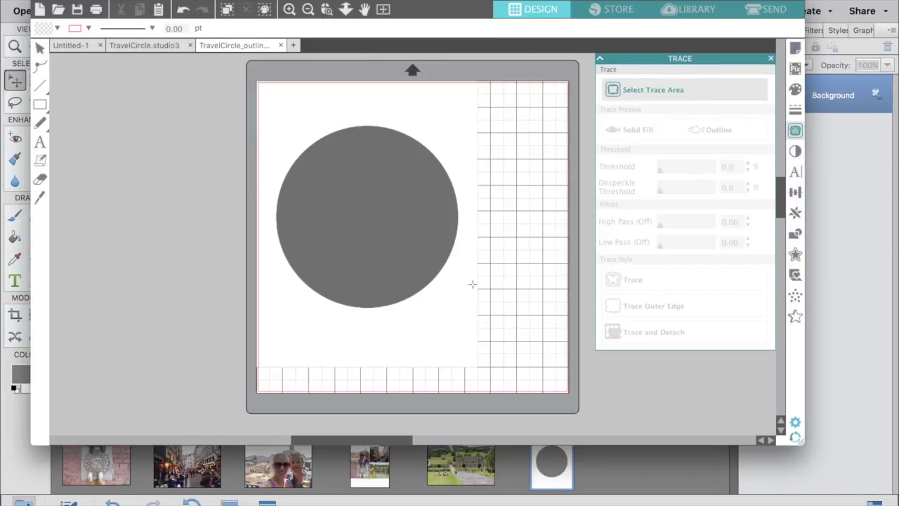
{"action": "mouse_move", "coordinate": [474, 320]}
{"action": "left_mouse_down"}
{"action": "mouse_move", "coordinate": [427, 295]}
{"action": "mouse_move", "coordinate": [267, 106]}
{"action": "left_mouse_up"}
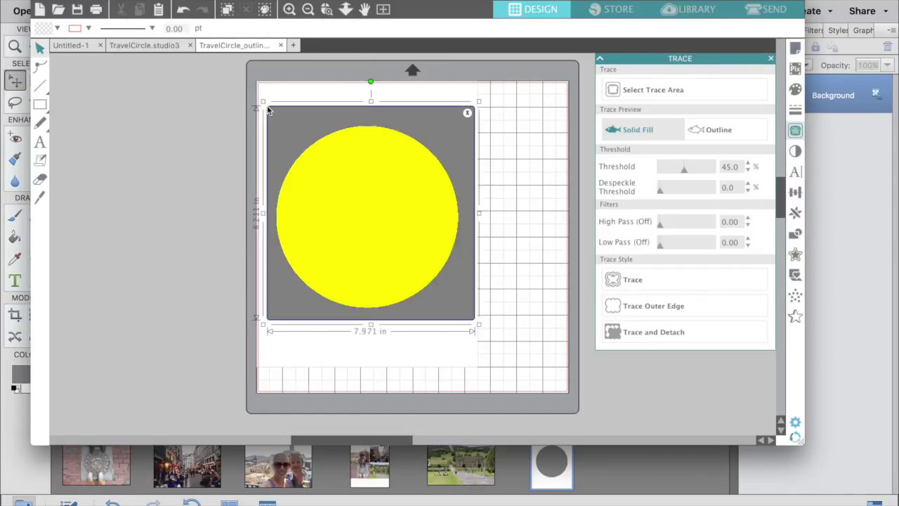
{"action": "left_click", "coordinate": [658, 309]}
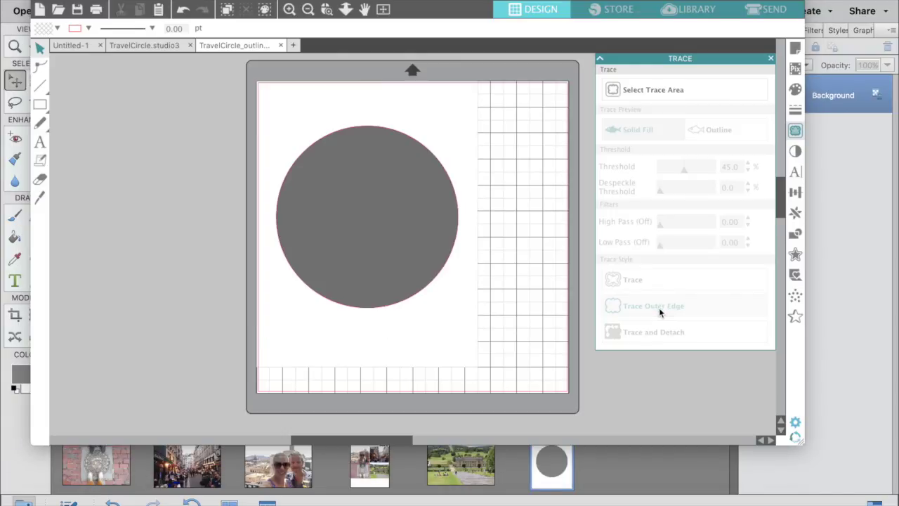
{"action": "key", "text": "Delete"}
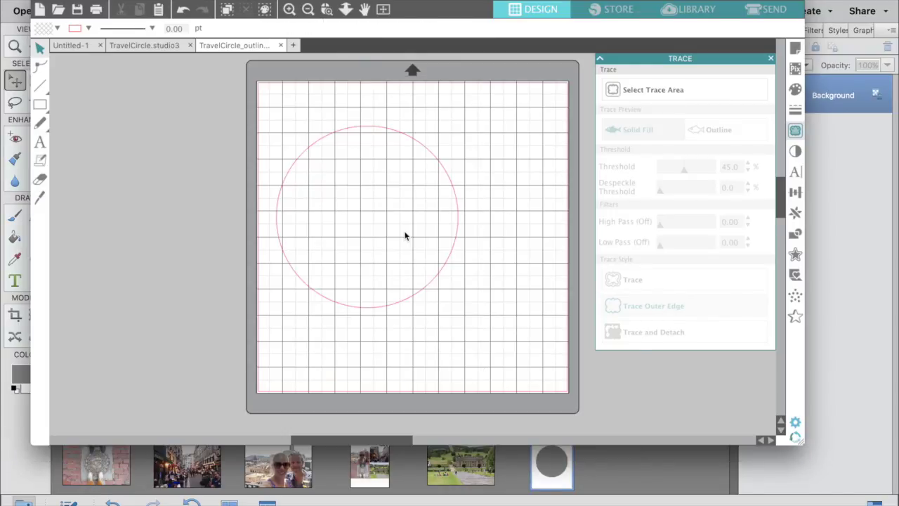
Copy the traced circle outline into the TravelCircle.studio3 document and align it with the edge of the photo collage
{"action": "left_click", "coordinate": [307, 151]}
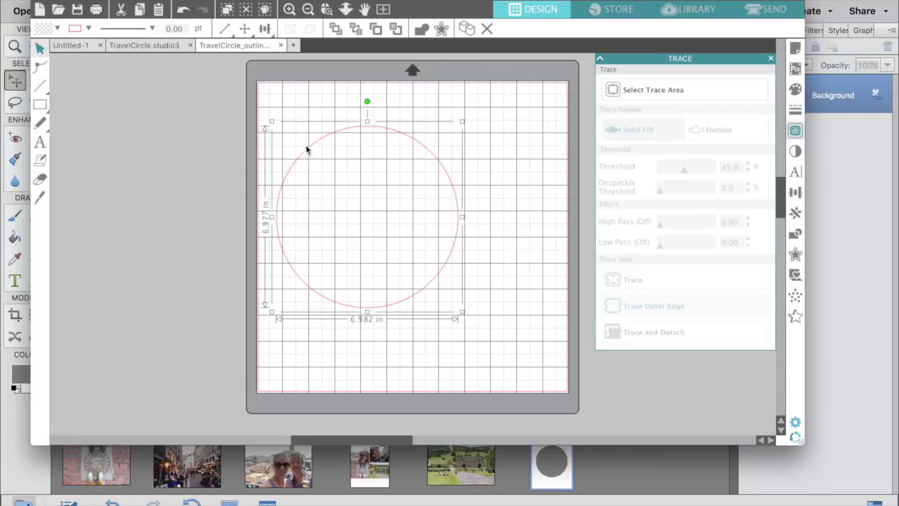
{"action": "left_click", "coordinate": [177, 48]}
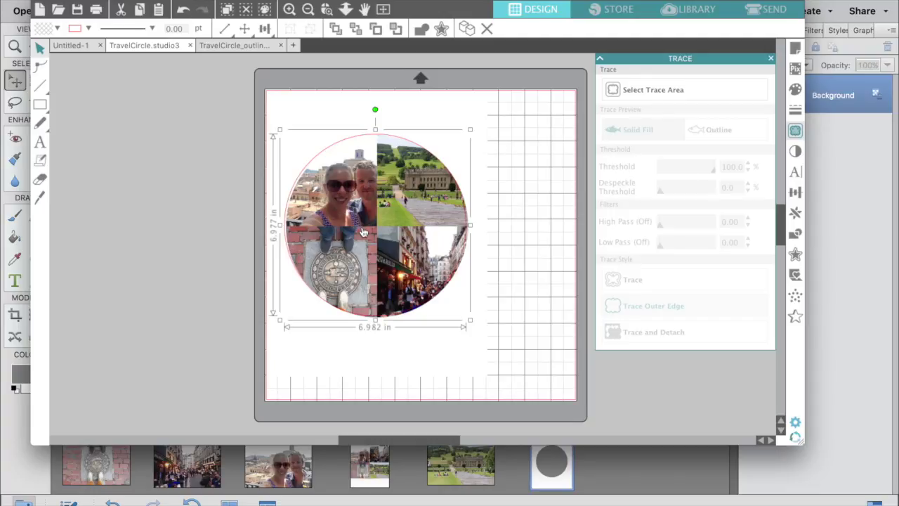
{"action": "left_click", "coordinate": [288, 9]}
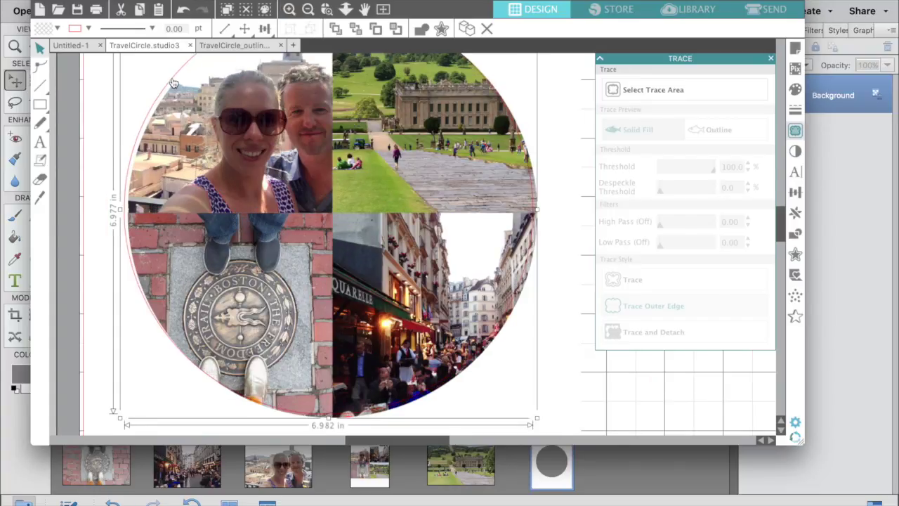
{"action": "left_click_drag", "start_coordinate": [174, 83], "coordinate": [176, 84]}
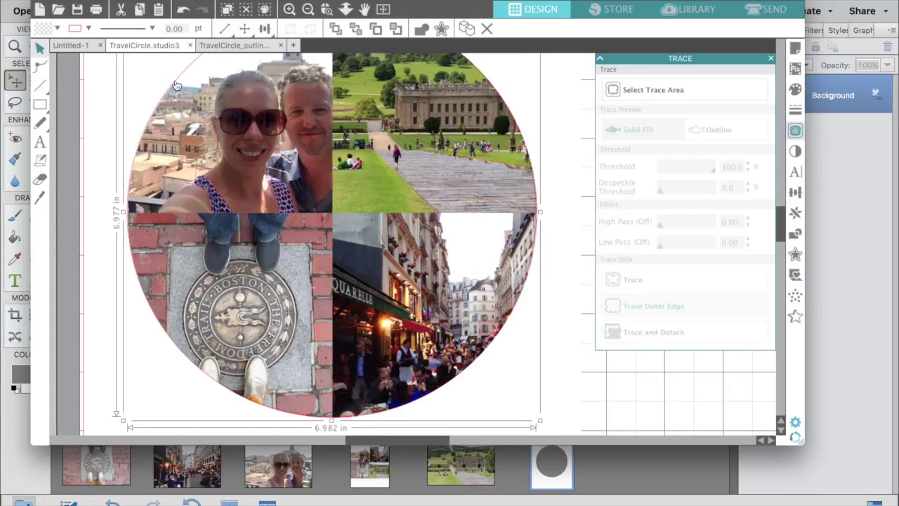
{"action": "left_click_drag", "start_coordinate": [176, 85], "coordinate": [179, 86]}
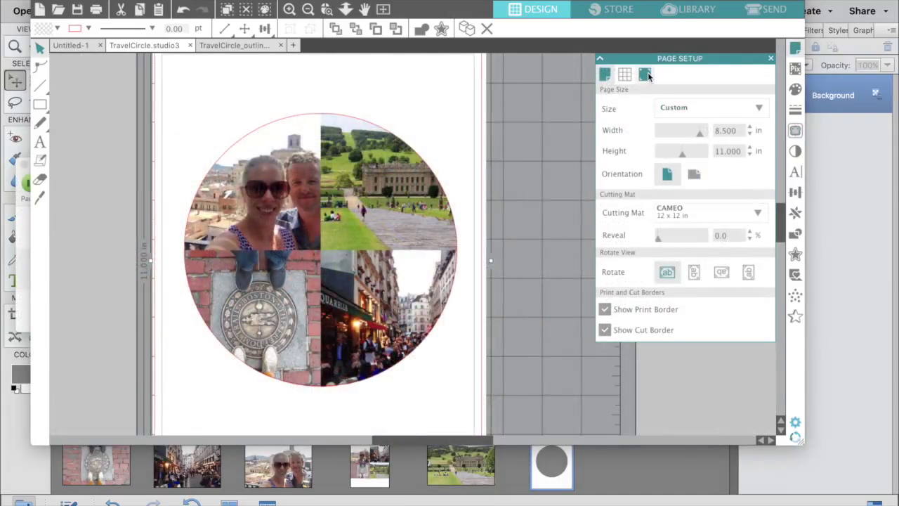
Turn on Type 1 registration marks for the collage page and check that the circle fits inside the marks
{"action": "left_click", "coordinate": [645, 75]}
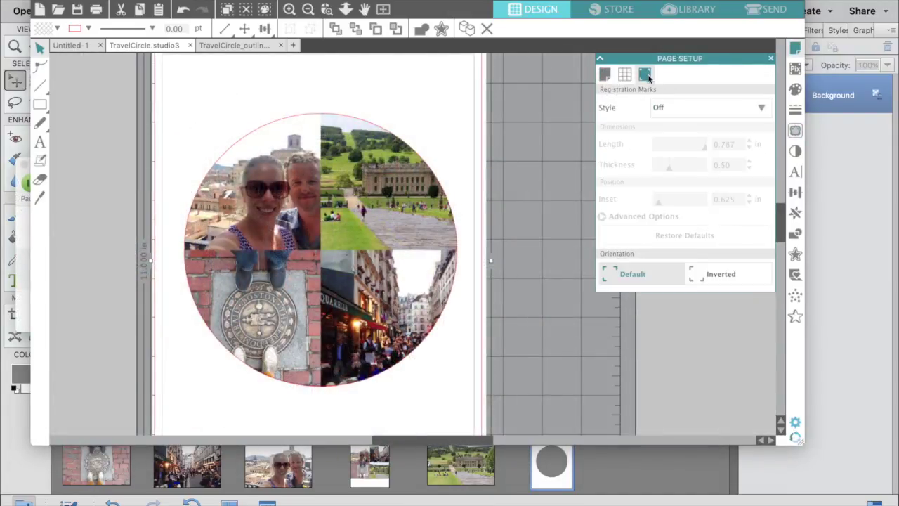
{"action": "left_click", "coordinate": [677, 110]}
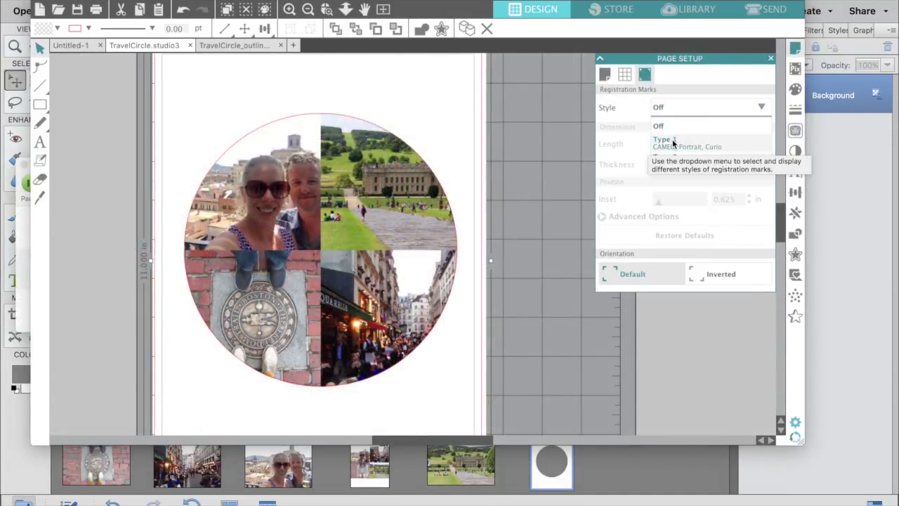
{"action": "left_click", "coordinate": [672, 145]}
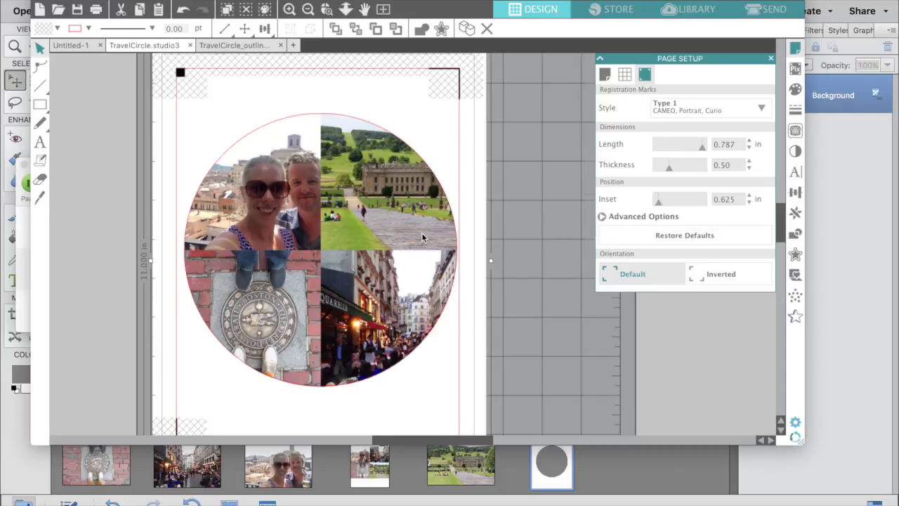
{"action": "scroll", "coordinate": [422, 233], "scroll_direction": "down", "scroll_amount": 2}
{"action": "scroll", "coordinate": [421, 233], "scroll_direction": "left", "scroll_amount": 1}
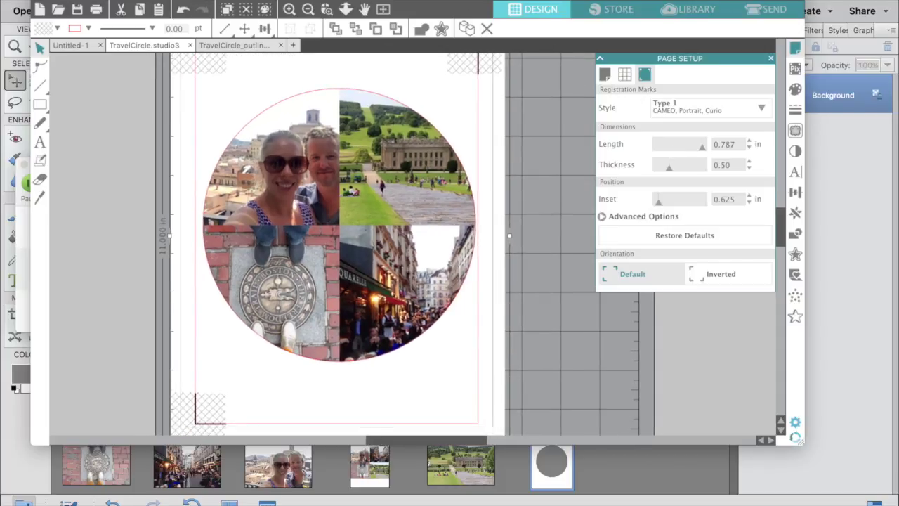
Review the Quality & Media and Borderless Printing settings, and print one copy of the collage page on the Canon MG7500 series 2
{"action": "left_click", "coordinate": [123, 1]}
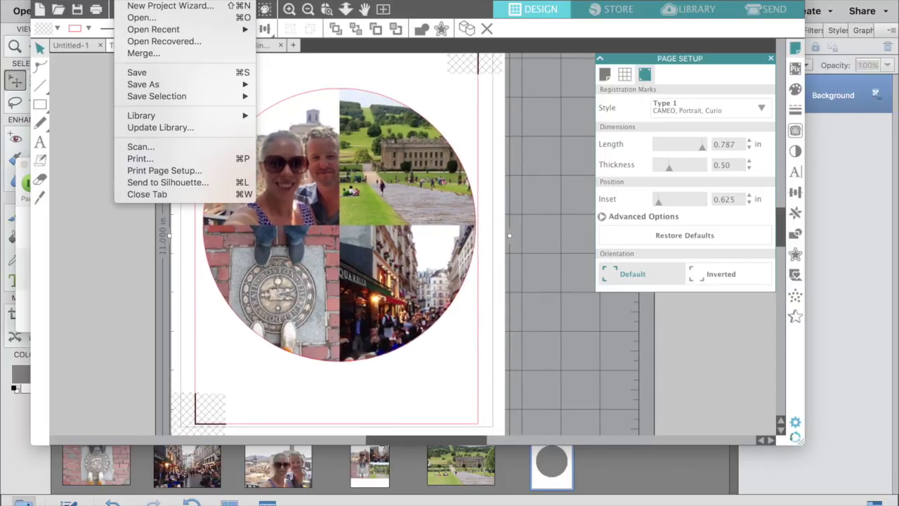
{"action": "left_click", "coordinate": [130, 159]}
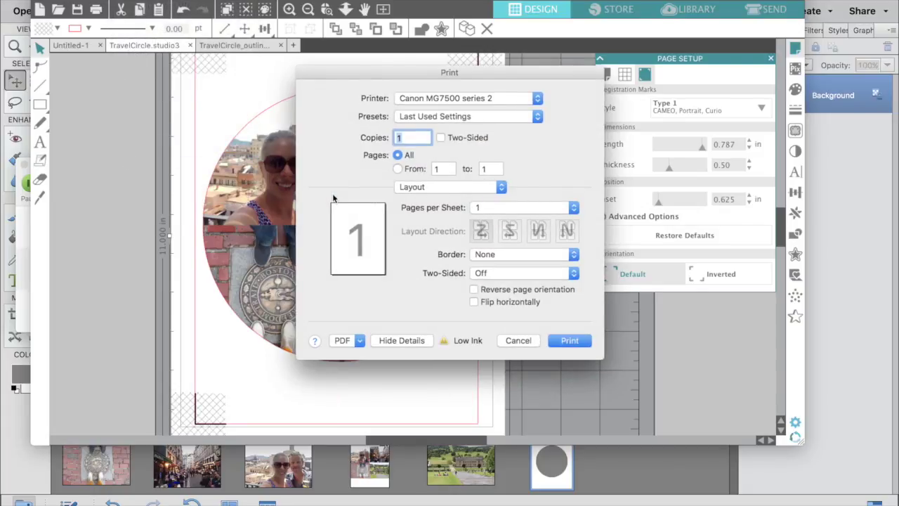
{"action": "left_click", "coordinate": [444, 186]}
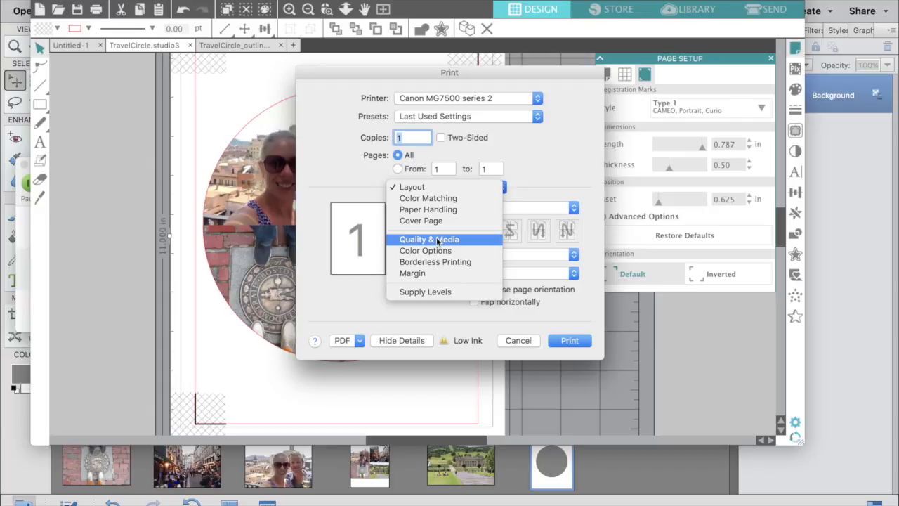
{"action": "left_click", "coordinate": [437, 240]}
{"action": "left_click", "coordinate": [448, 188]}
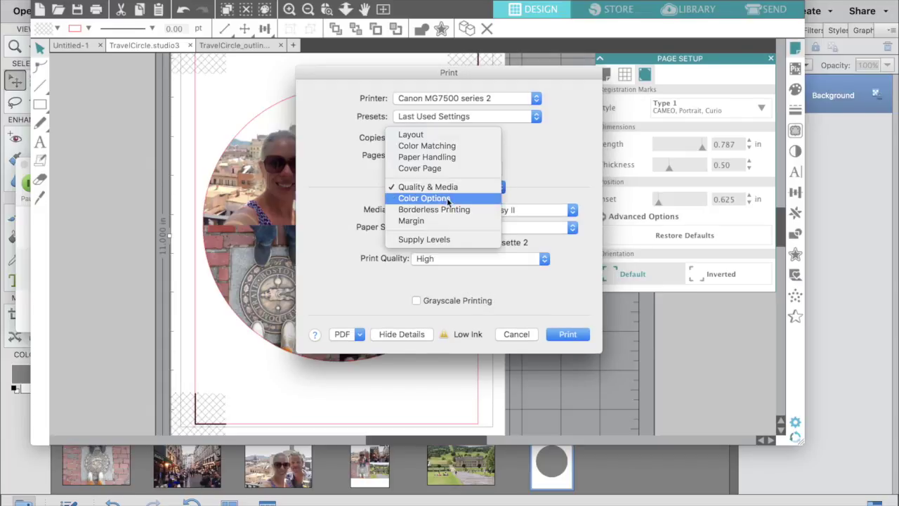
{"action": "left_click", "coordinate": [434, 210]}
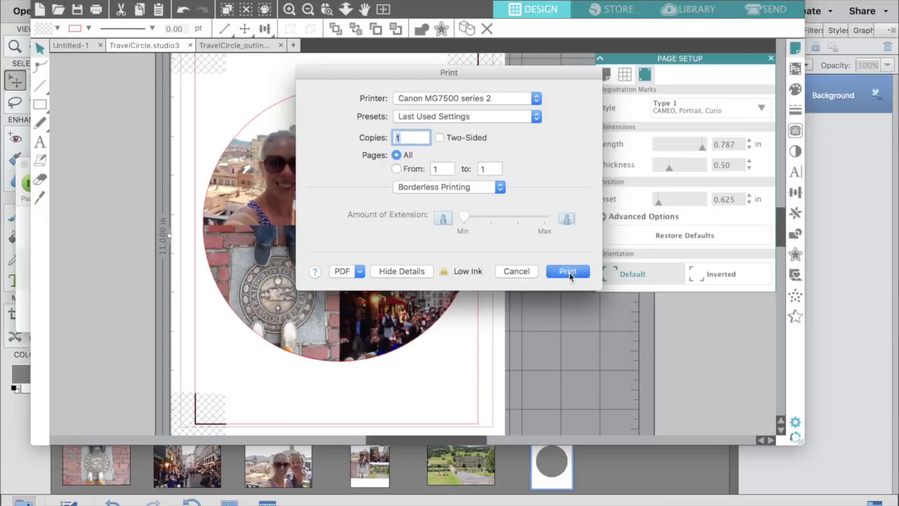
{"action": "left_click", "coordinate": [568, 272]}
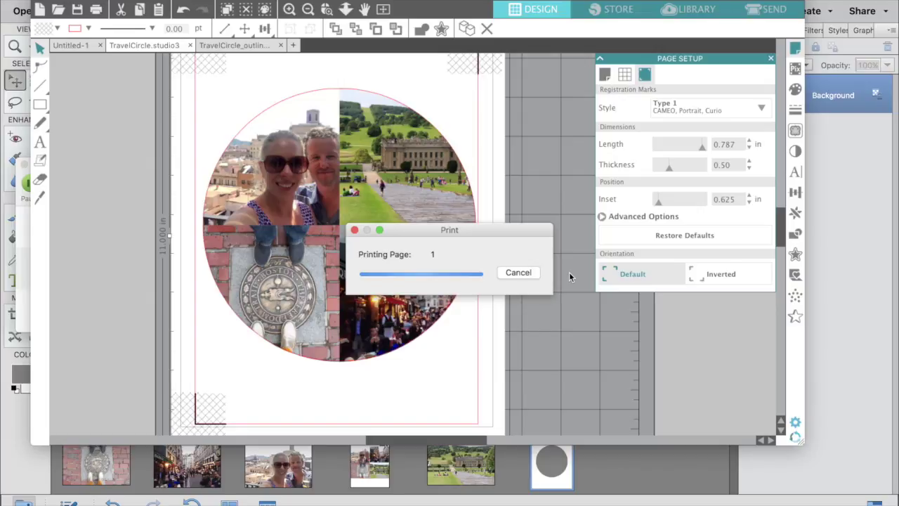